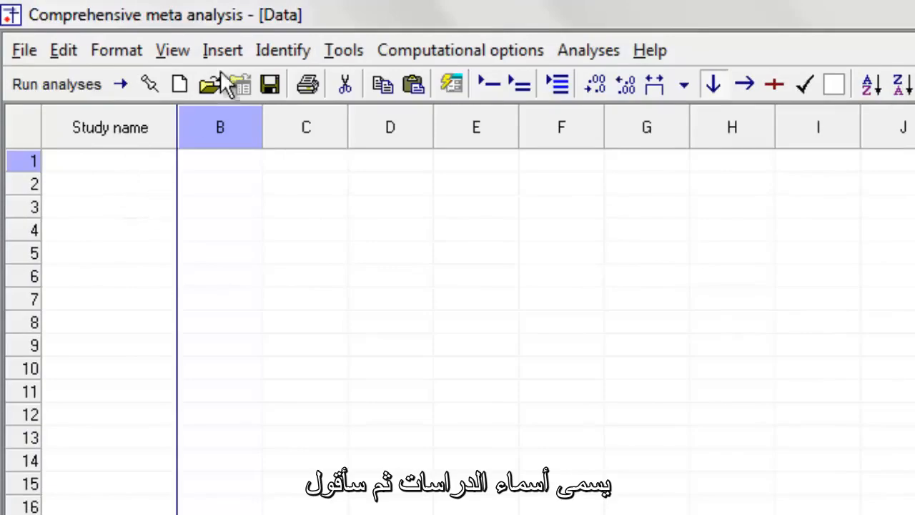
- Start inserting columns for effect size data with all 100 formats shown and the study type comparing two groups, time-points or exposures
left_click(218, 51)
mouse_move(424, 89)
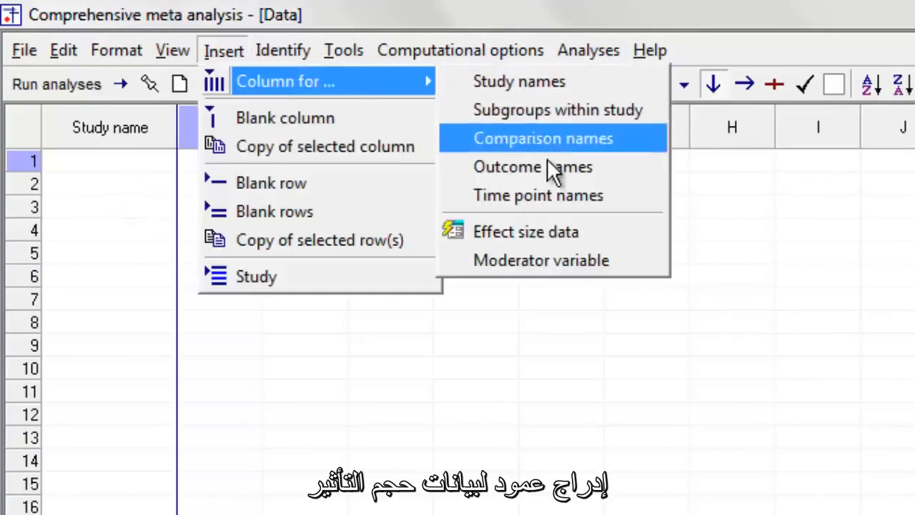
left_click(555, 232)
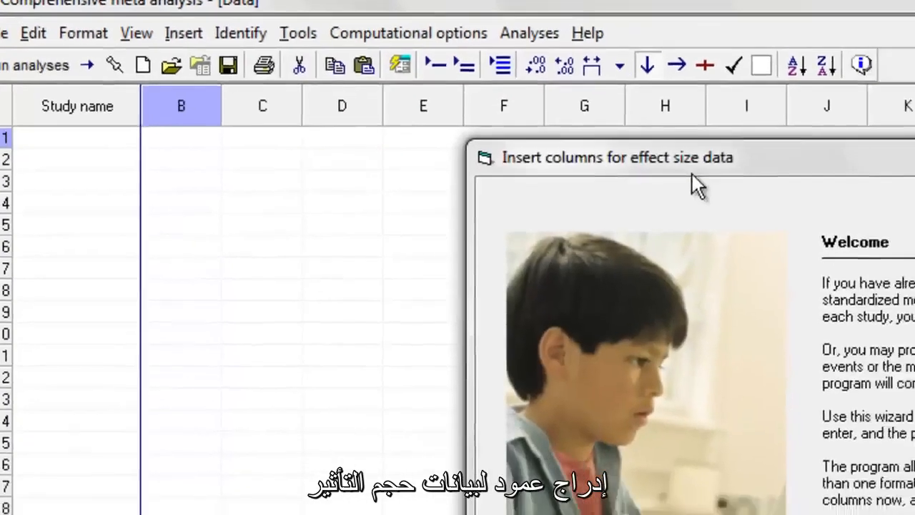
left_click_drag(692, 174, 251, 42)
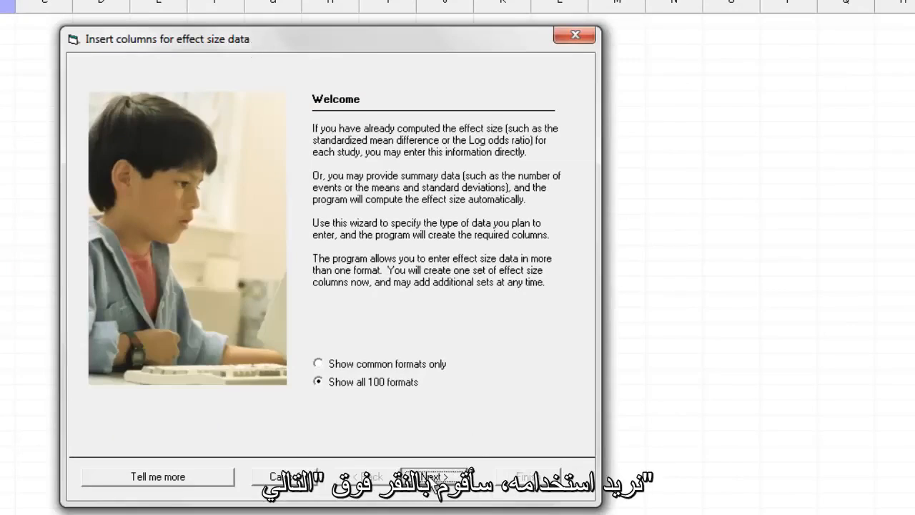
left_click(431, 476)
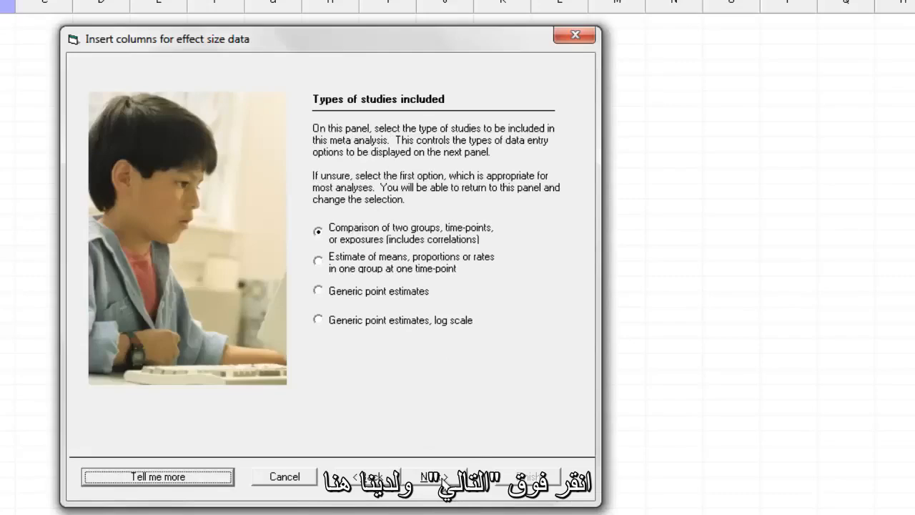
left_click(440, 476)
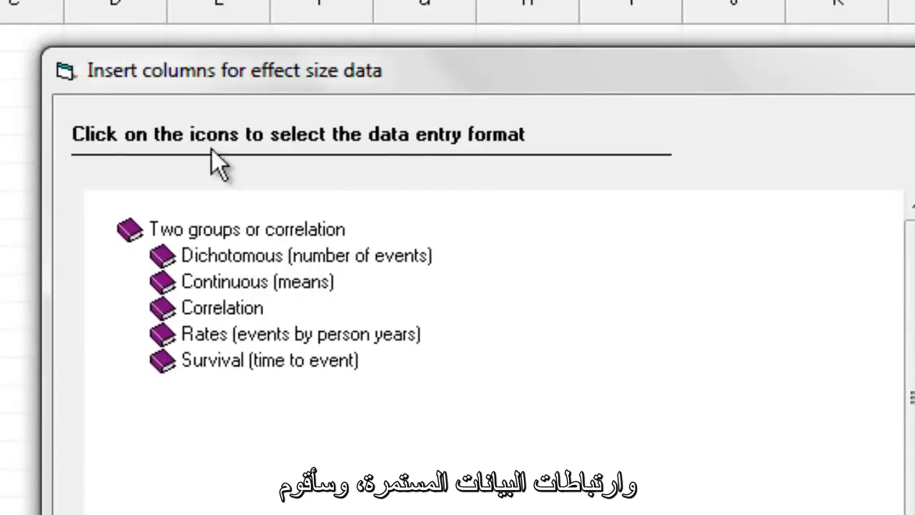
- Create the effect size columns using the Correlation and sample size format from the computed effect sizes for correlation
left_click(202, 311)
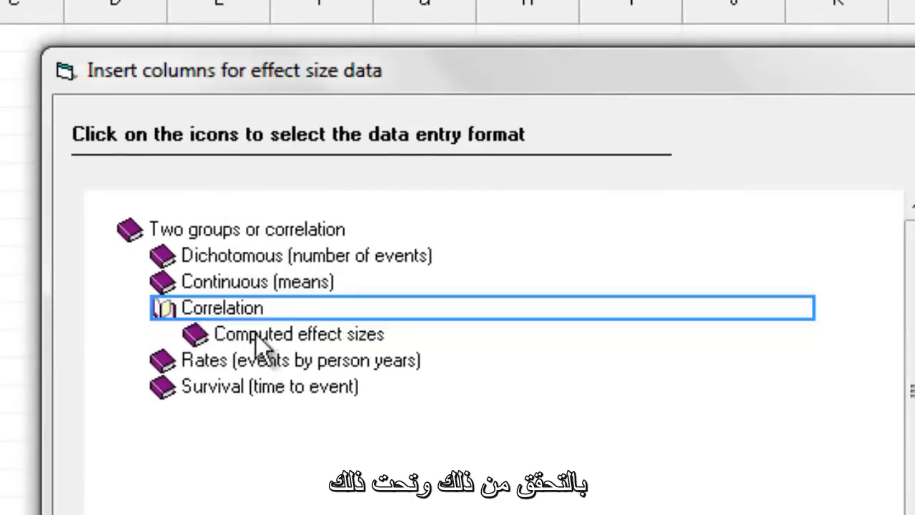
left_click(296, 334)
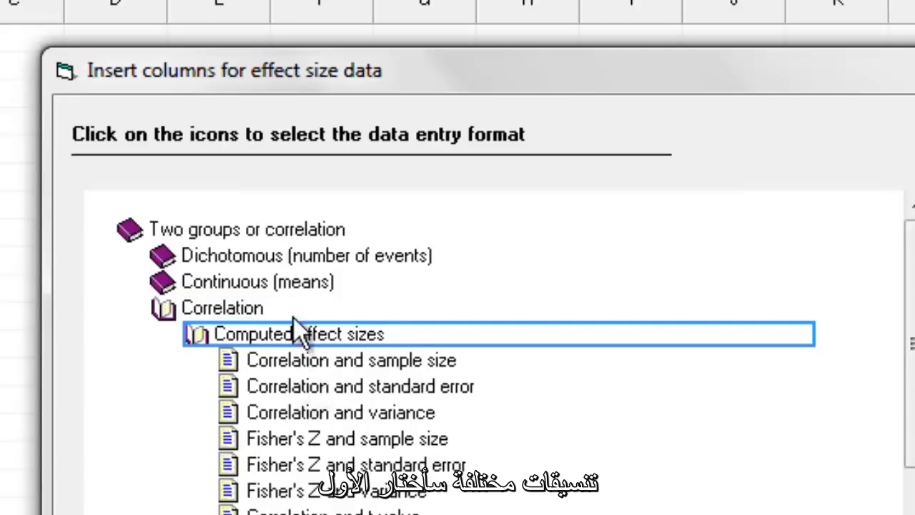
left_click(294, 357)
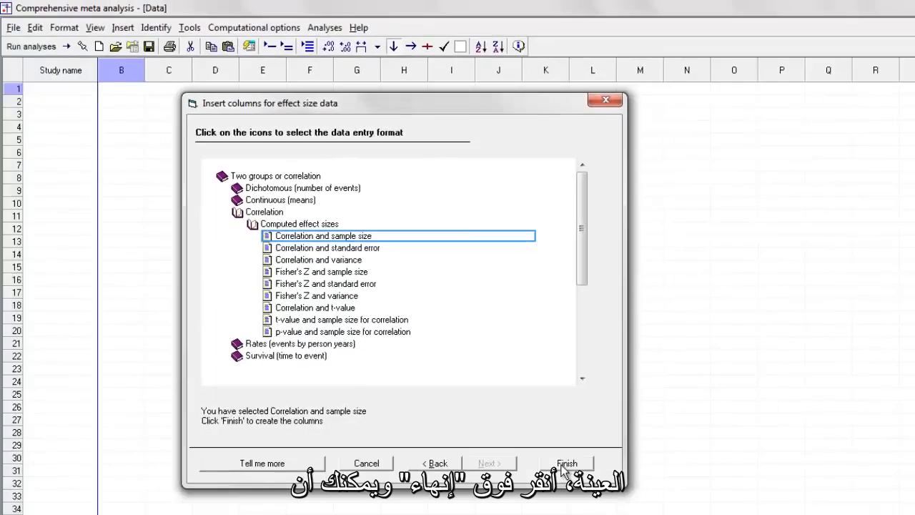
left_click(565, 466)
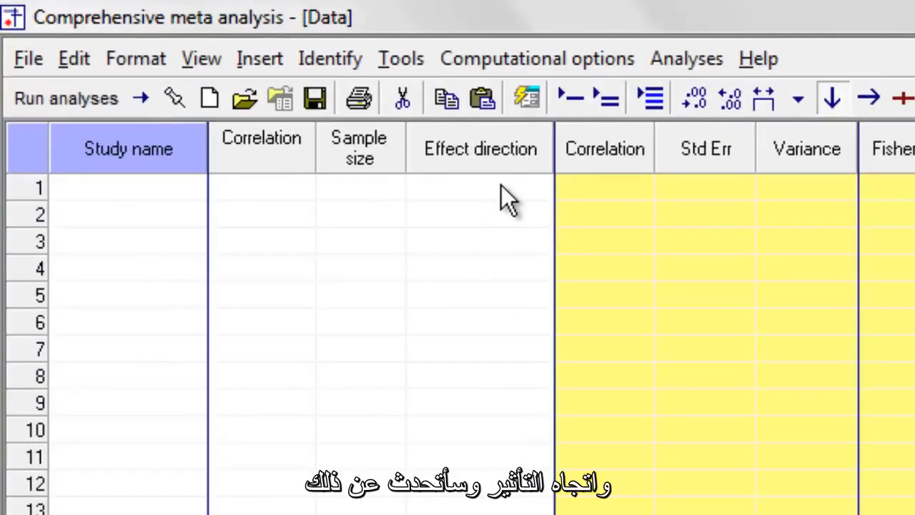
- Enter the study Fonda in row 1 with correlation 0.5, sample size 40 and effect direction Auto
left_click(159, 198)
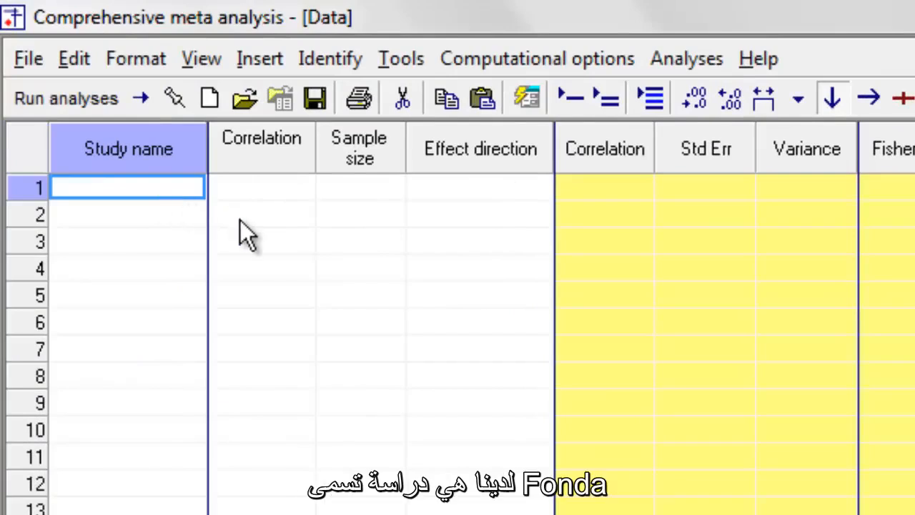
type("Fonda")
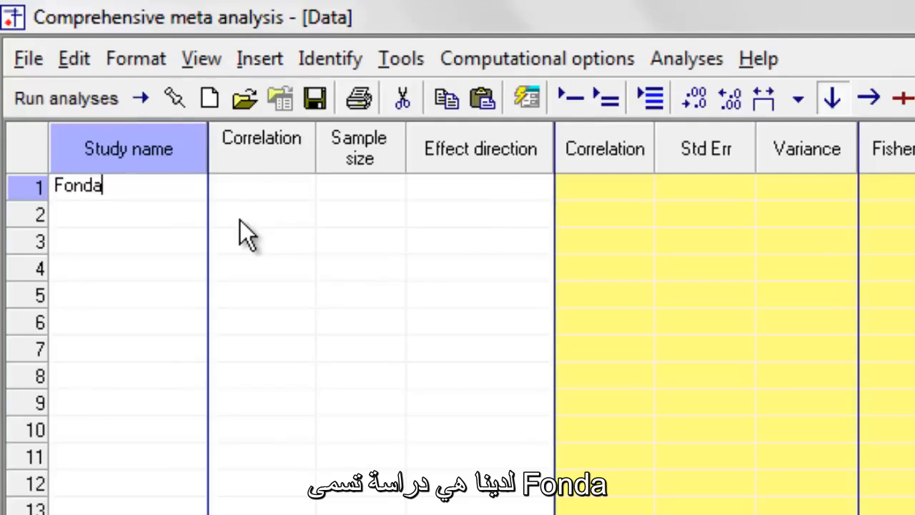
key("Tab")
type(".5")
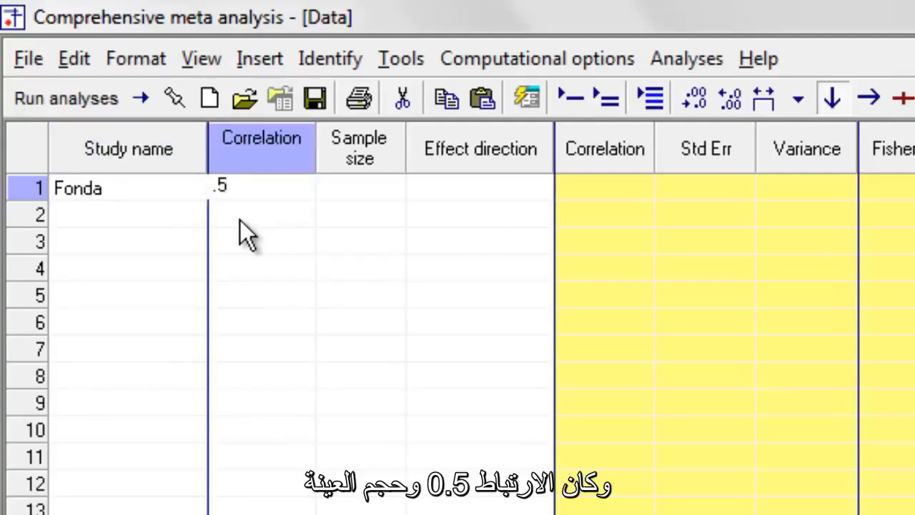
key("Tab")
type("40")
key("Tab")
key("Return")
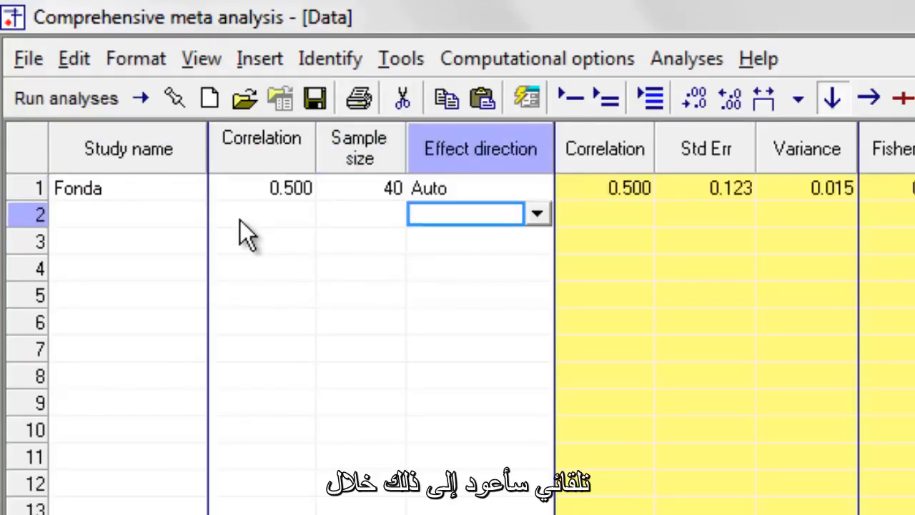
- Enter the study Newman in row 2 with correlation 0.6, sample size 50 and effect direction Auto
key("Left")
key("Left")
key("Left")
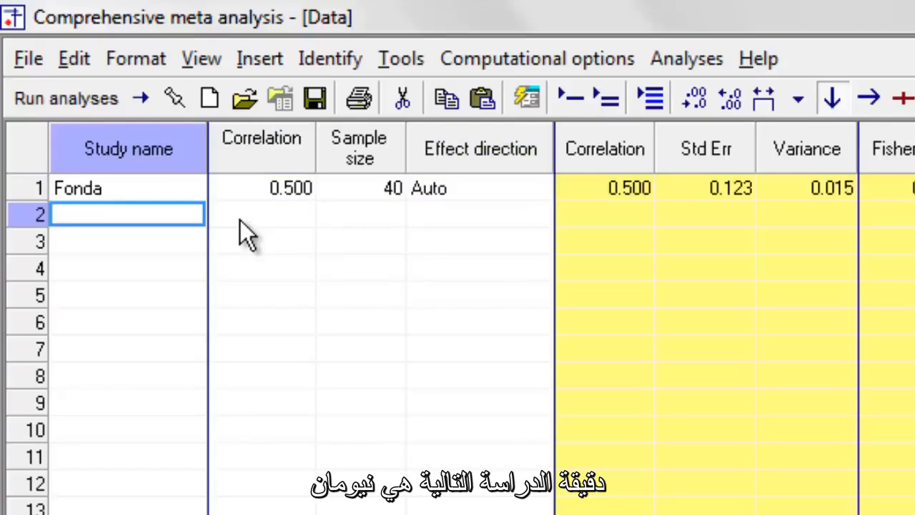
type("New")
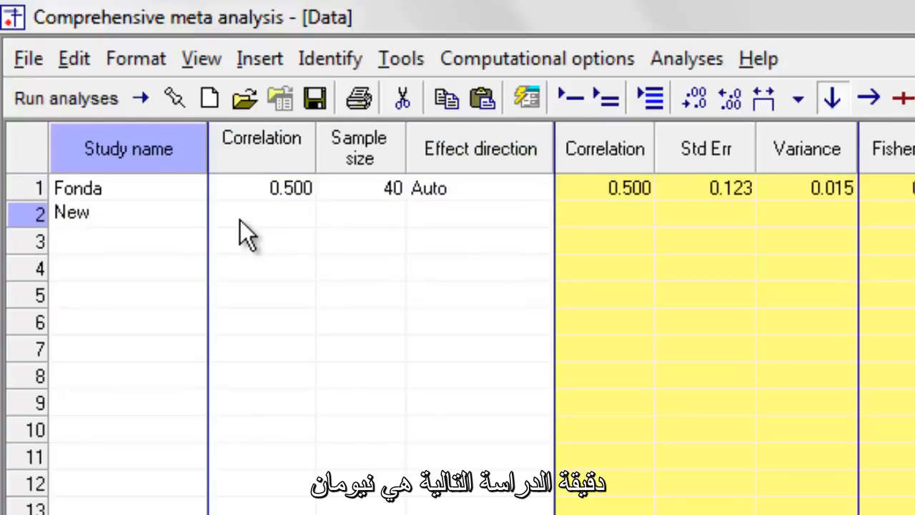
type("man")
key("Tab")
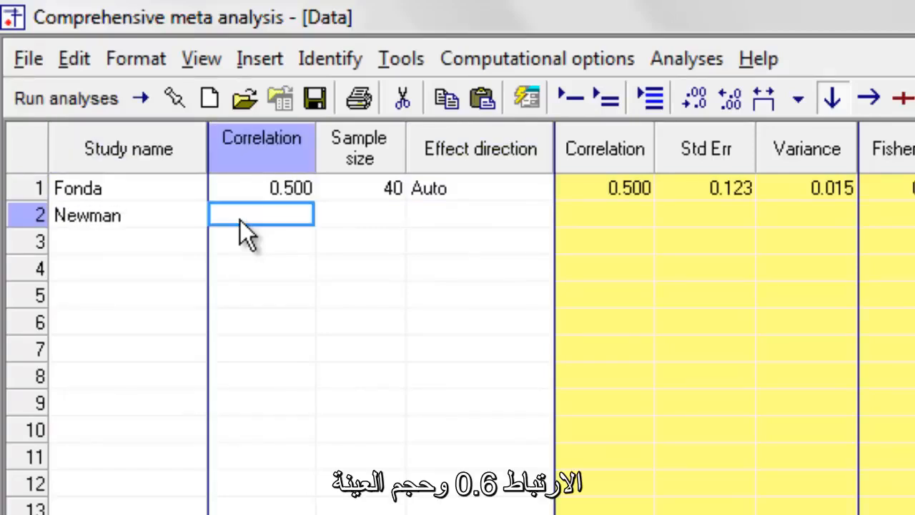
type(".6")
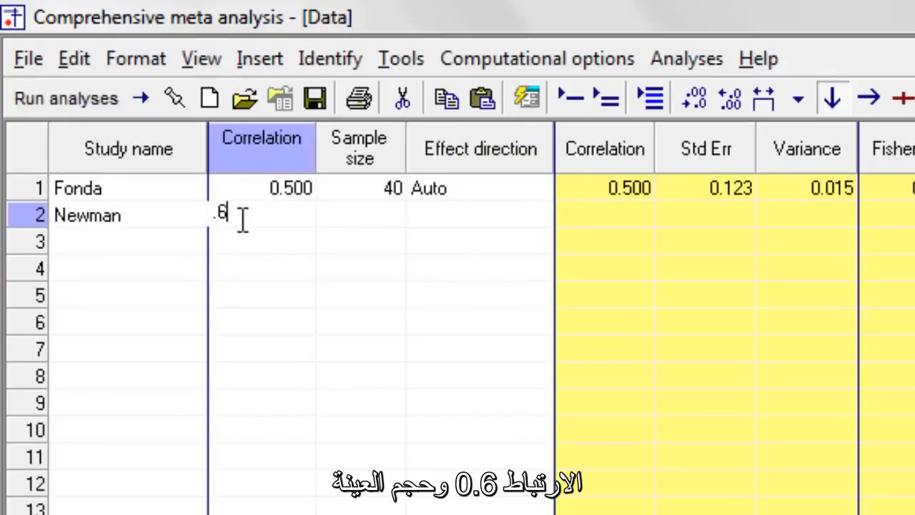
key("Tab")
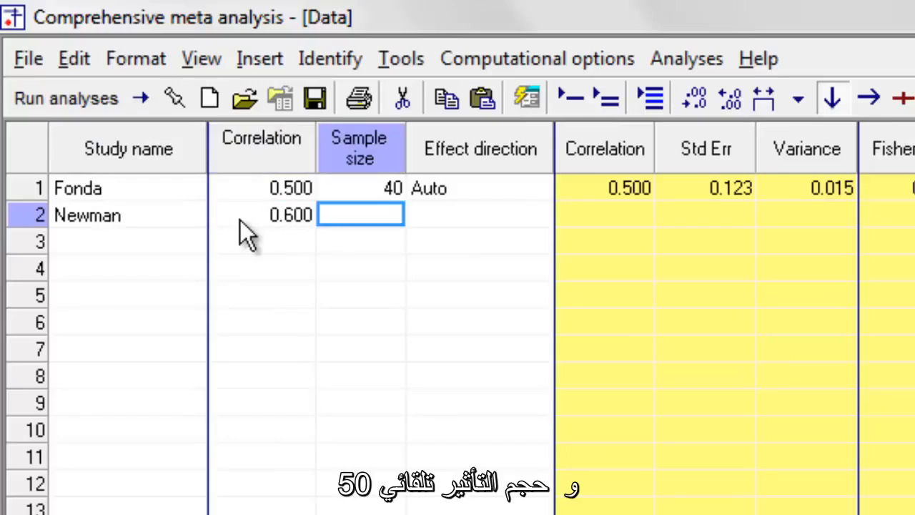
type("50")
key("Tab")
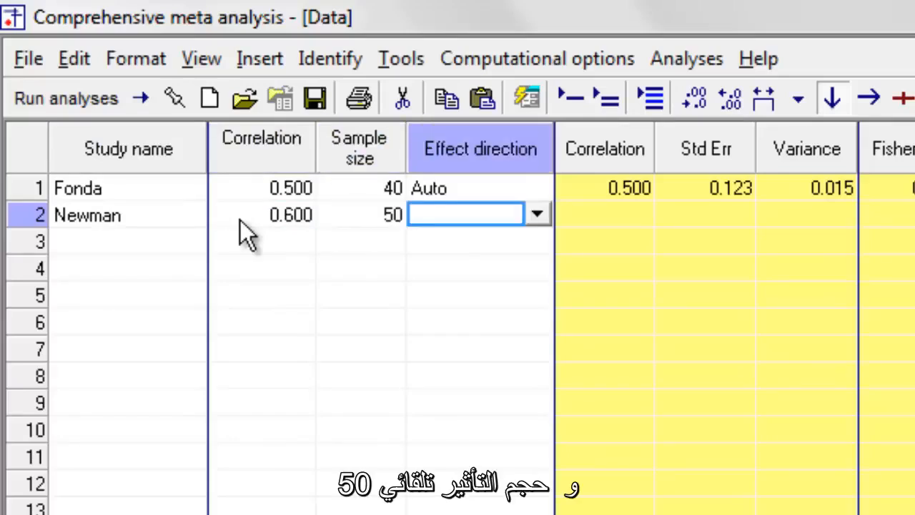
type("a")
key("Return")
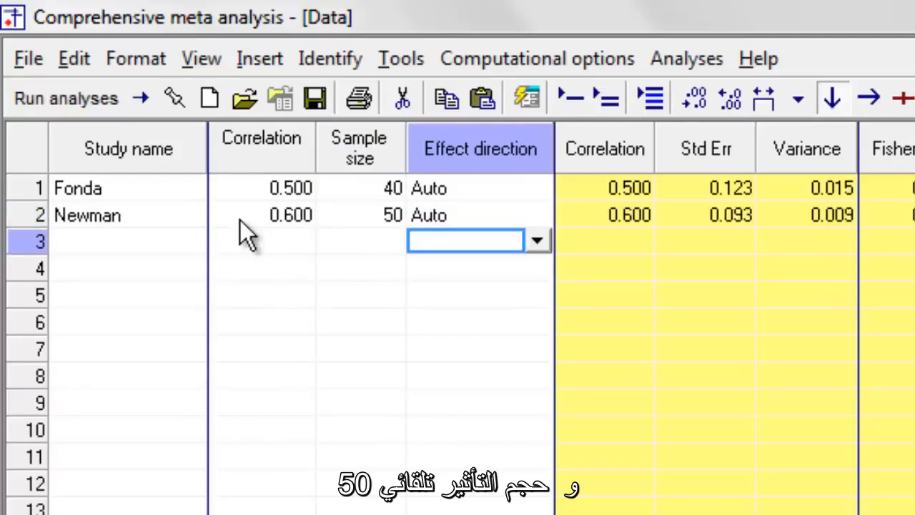
- Examine the computed effect size columns and the formulas behind the Fonda study's standard error of the correlation, then close the formulas
key("Up")
key("Up")
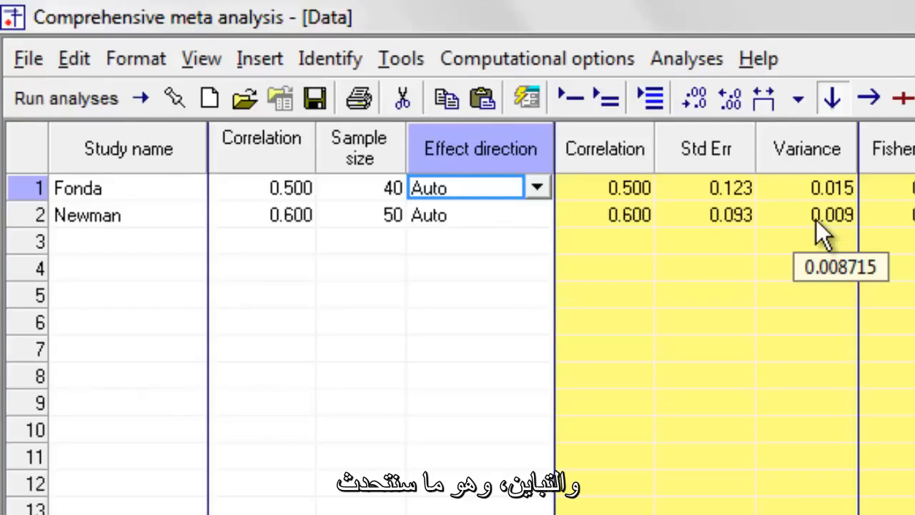
left_click(914, 456)
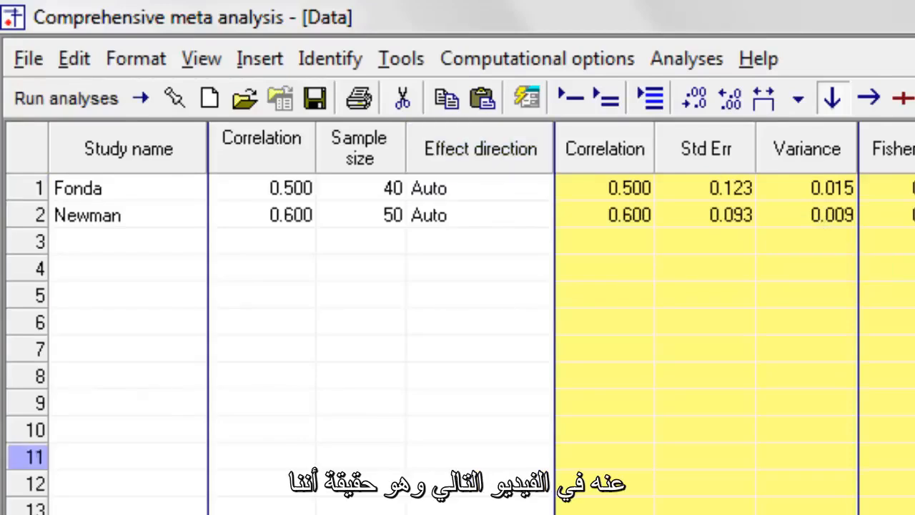
mouse_move(738, 200)
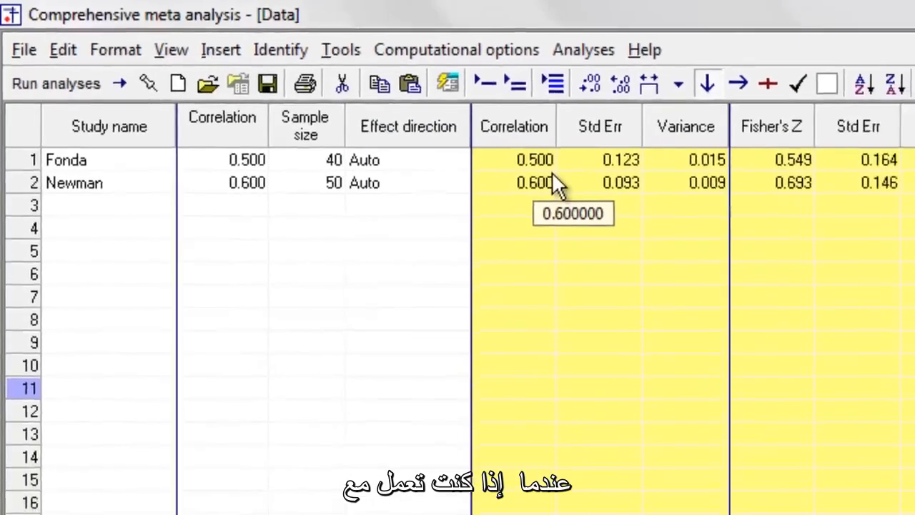
mouse_move(537, 158)
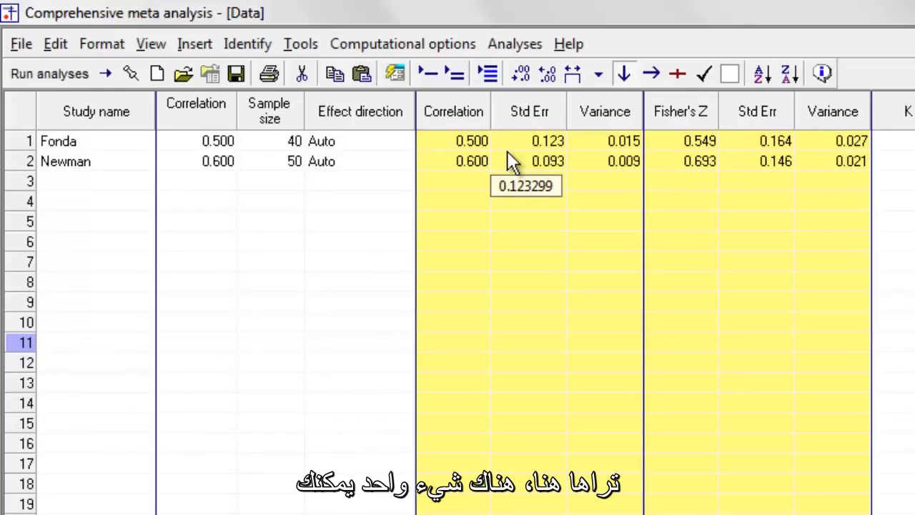
double_click(537, 145)
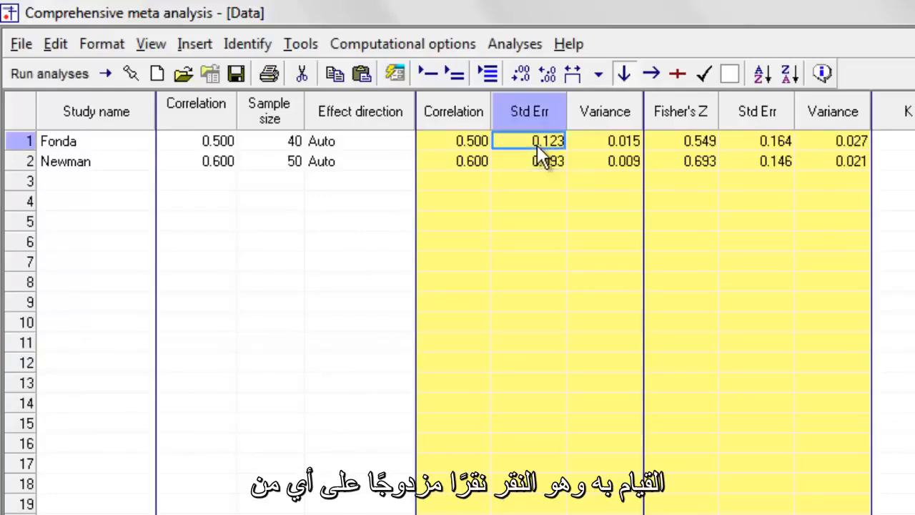
left_click_drag(334, 22, 896, 253)
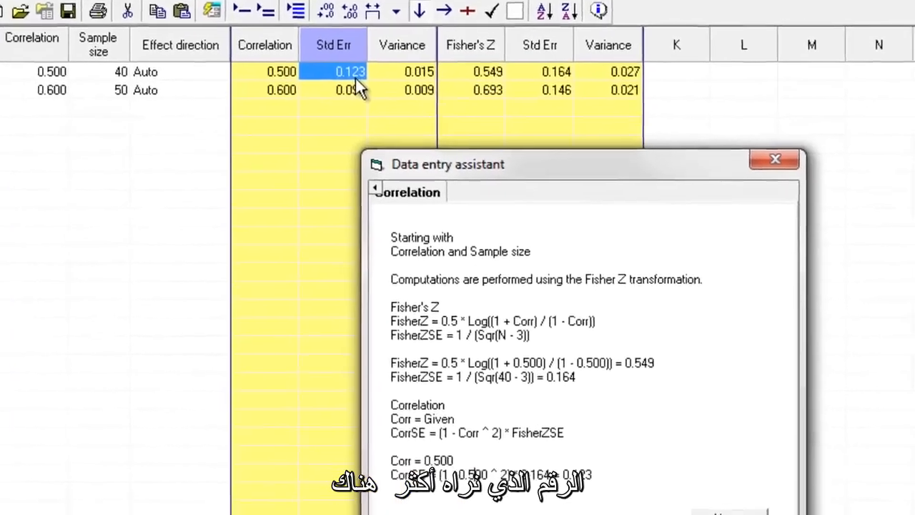
left_click(778, 163)
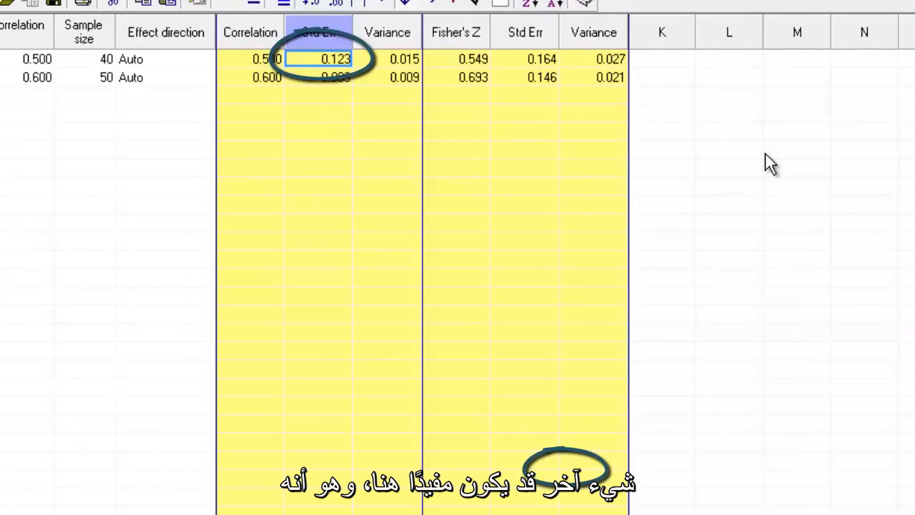
- View the Fonda study's entered correlation data in the data entry assistant and close it without changes
left_click(41, 63)
double_click(42, 63)
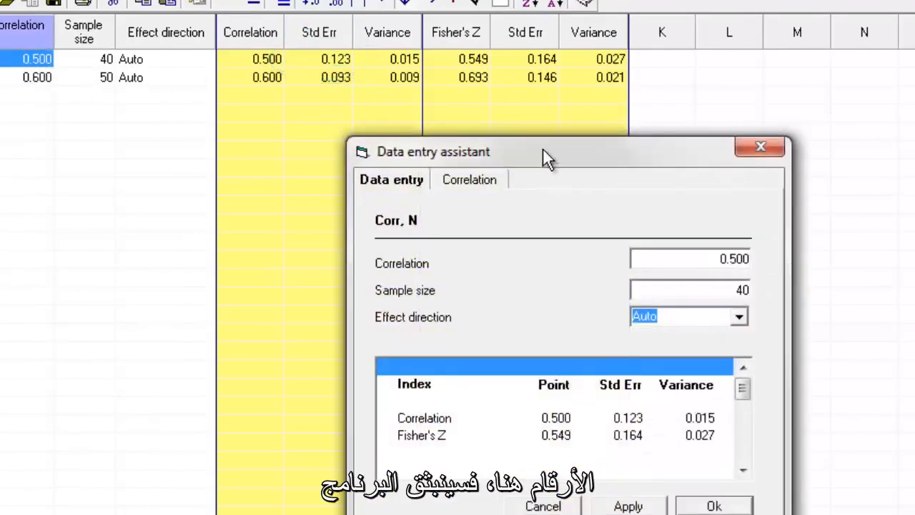
left_click_drag(554, 153, 387, 102)
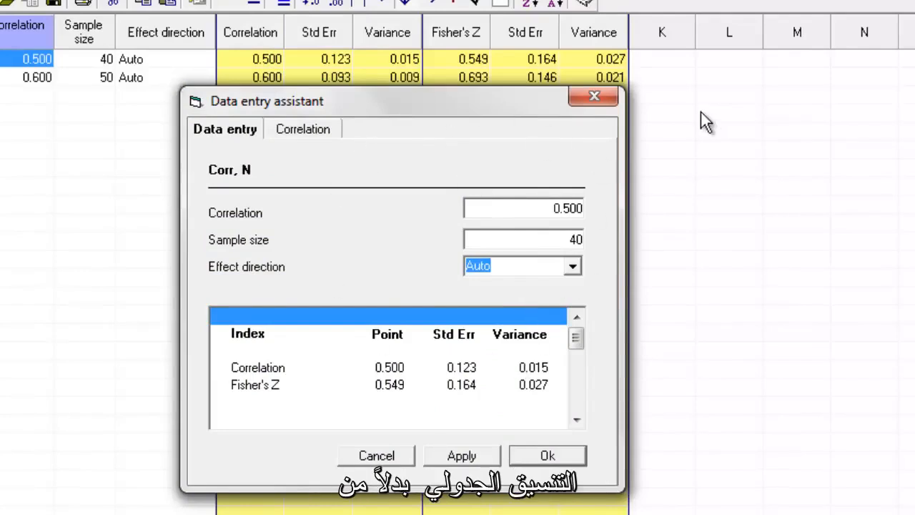
left_click(607, 90)
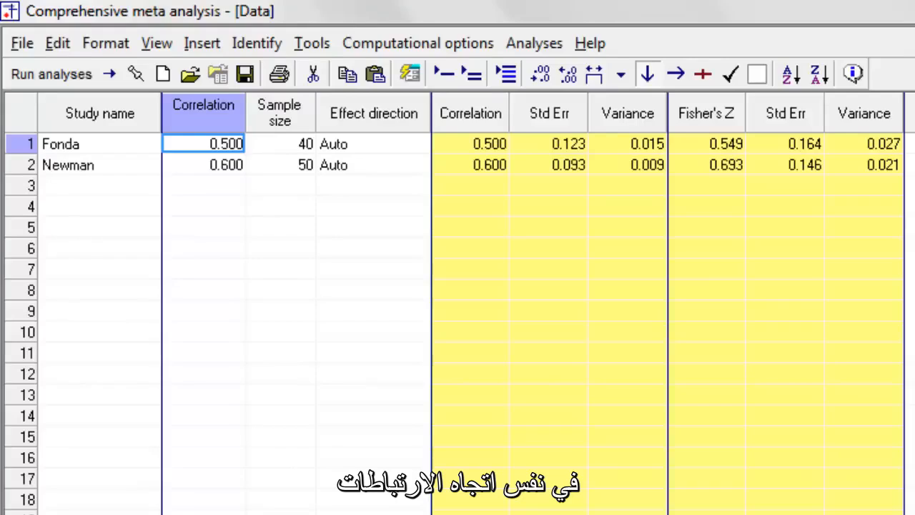
- Check the effect direction options for the Fonda study and keep the direction at Auto
left_click(415, 144)
left_click(418, 146)
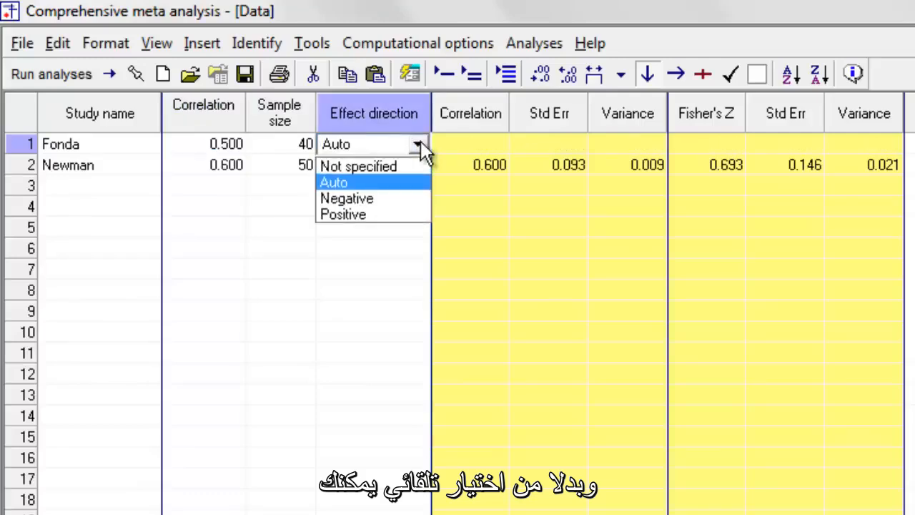
left_click(388, 179)
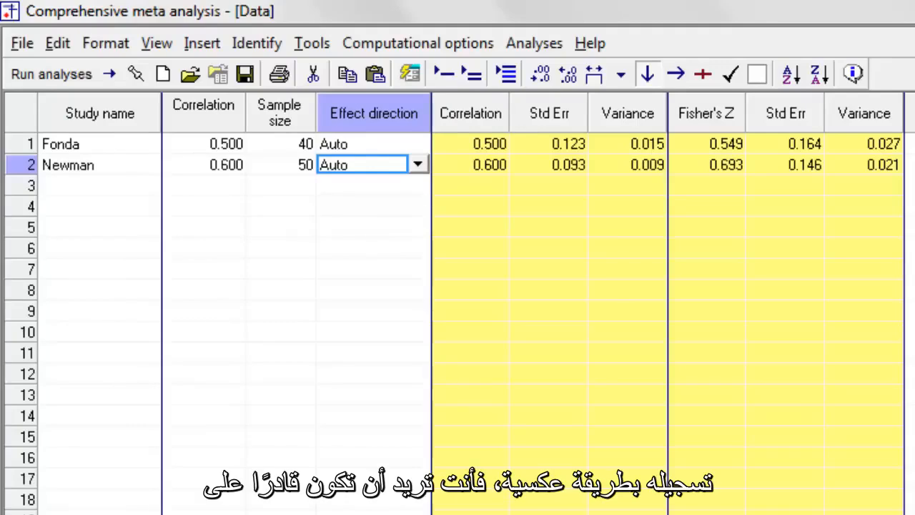
key("Right")
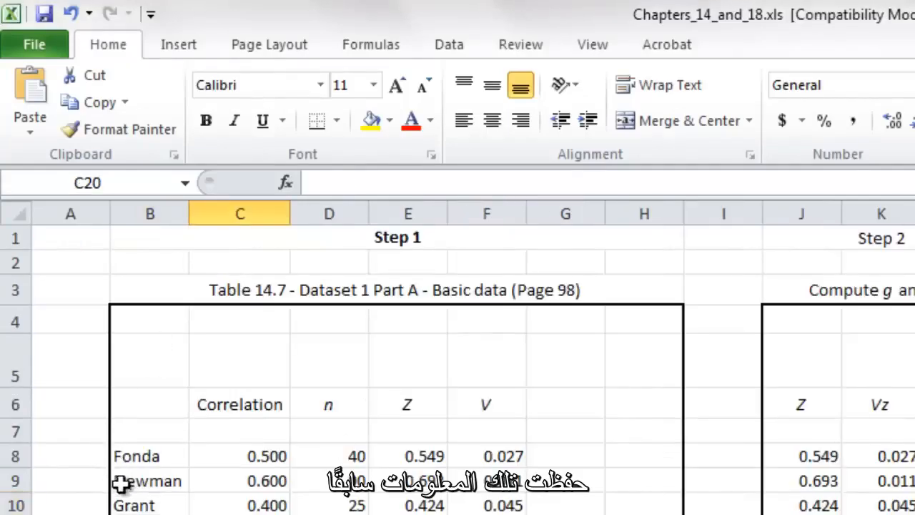
- Copy the study names, correlations and sample sizes for Grant through Finch from Excel and paste them into Comprehensive Meta Analysis from row 3
left_click(179, 505)
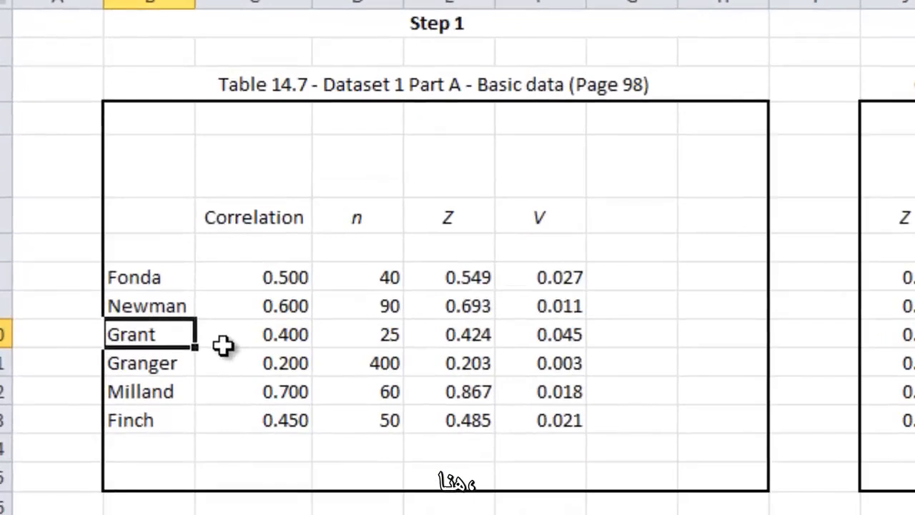
key("shift+Down")
key("shift+Down")
key("shift+Down")
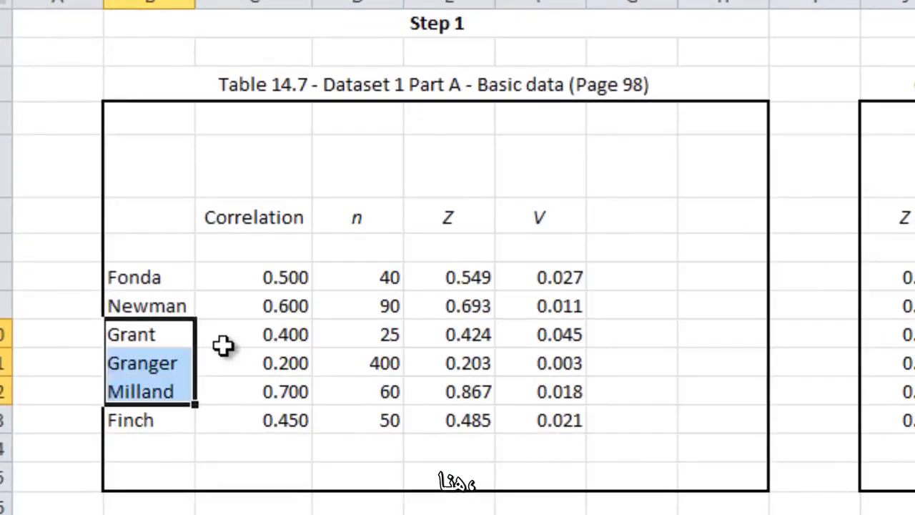
key("shift+Right")
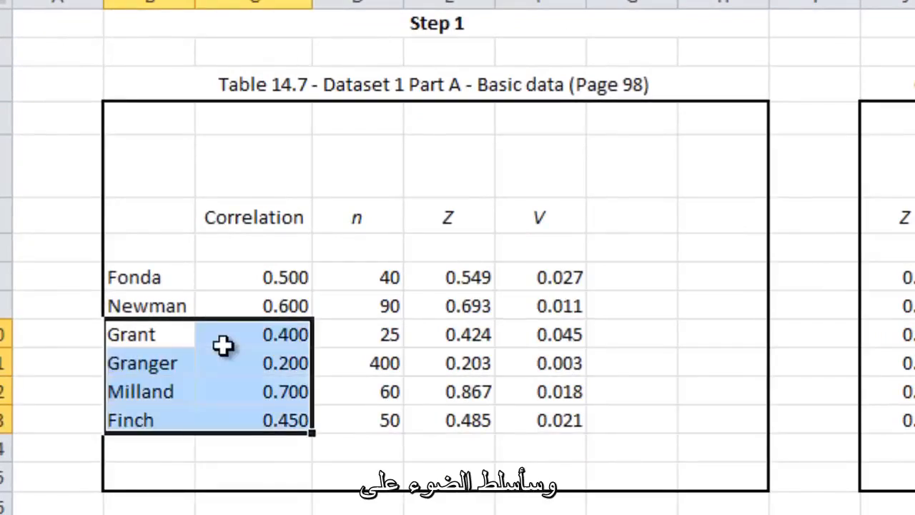
key("shift+Right")
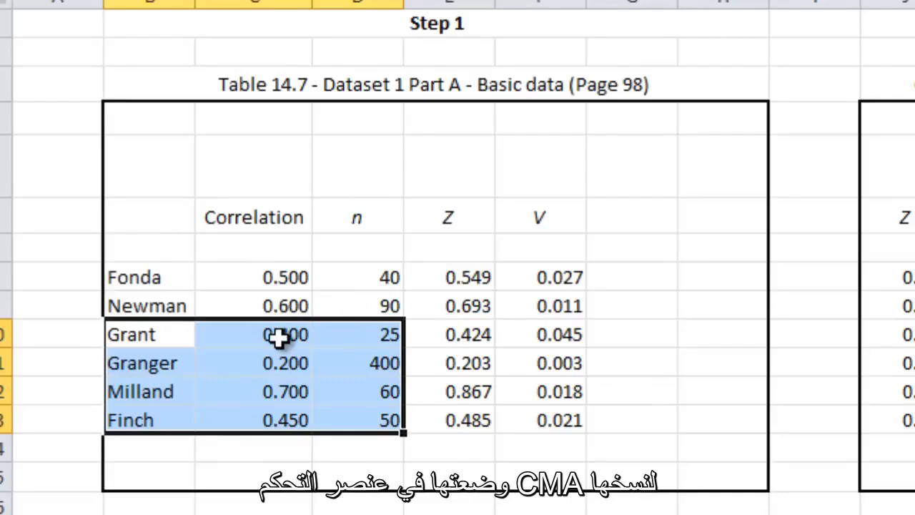
key("ctrl+c")
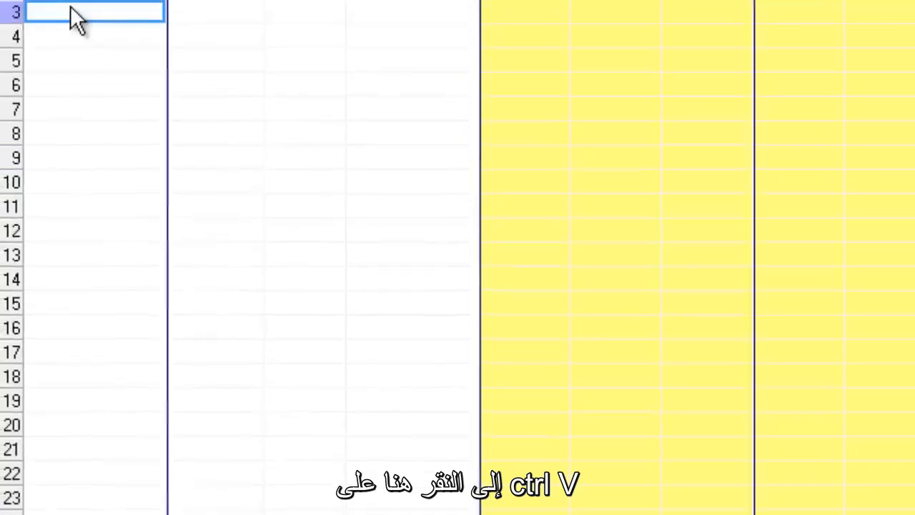
key("ctrl+v")
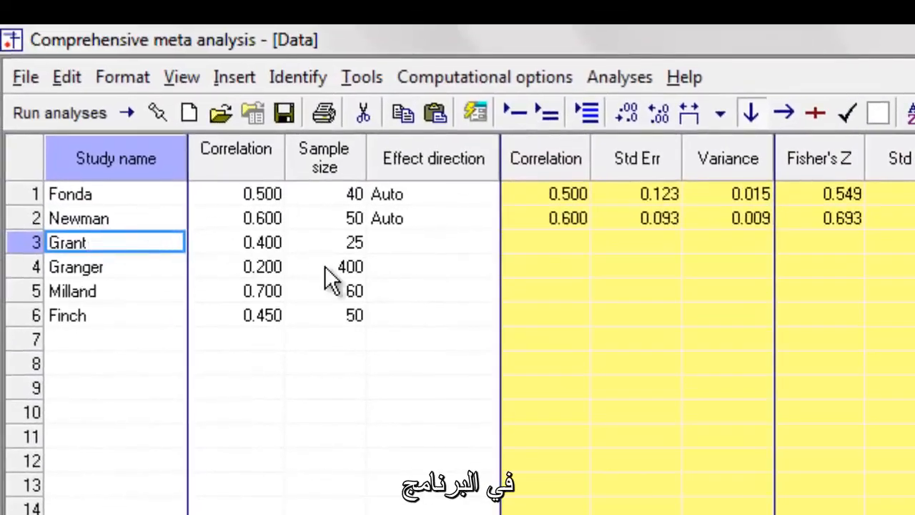
- Set the effect direction to Auto for the four studies Grant, Granger, Milland and Finch
left_click(447, 245)
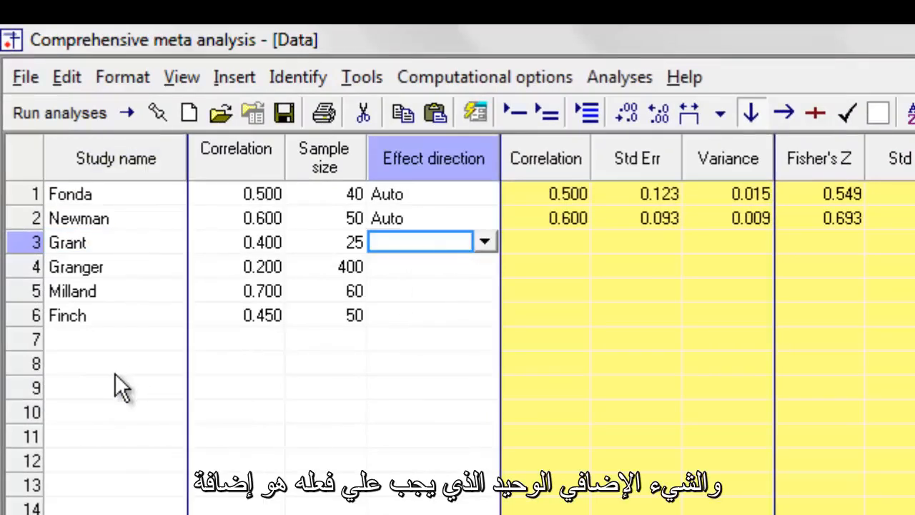
key("a")
key("Return")
key("a")
key("Return")
key("a")
key("Return")
key("a")
key("Return")
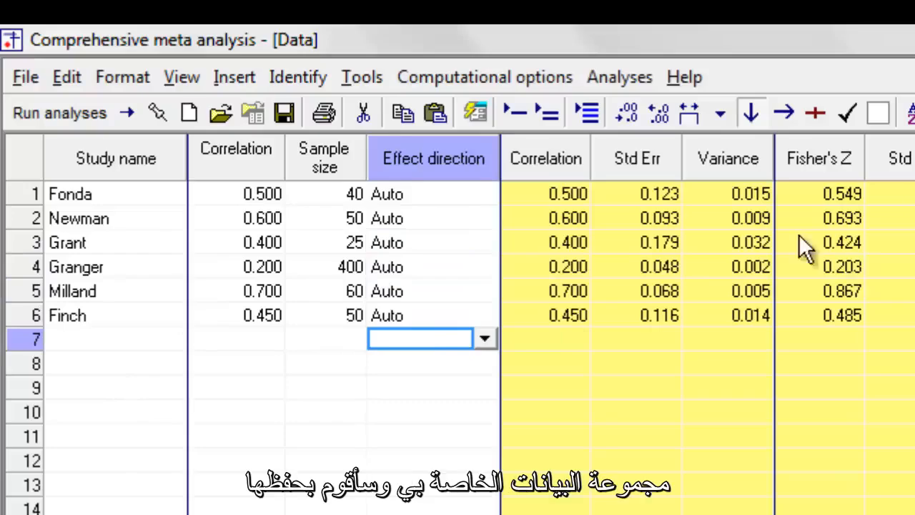
- Save the data set as Correlation Data Entry.cma in the Video CMA Means Data Entry folder
left_click(283, 114)
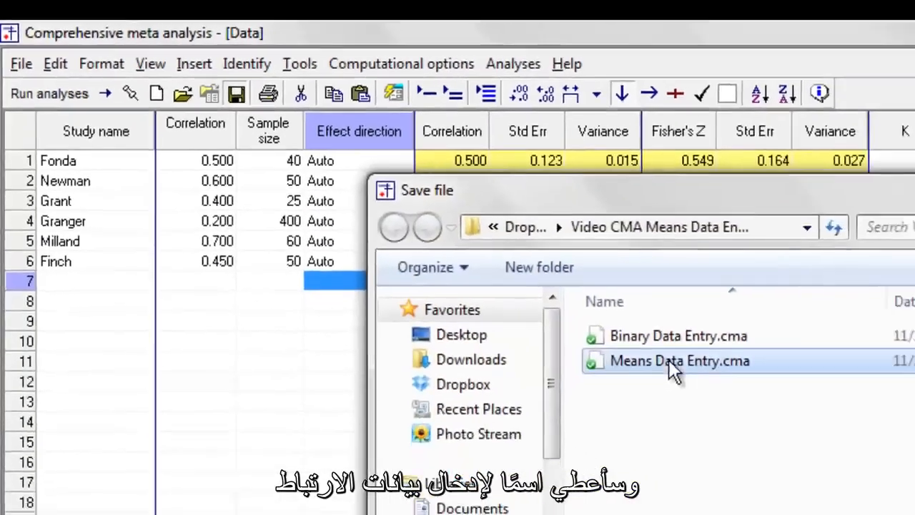
left_click(669, 360)
left_click(459, 425)
left_click(458, 425)
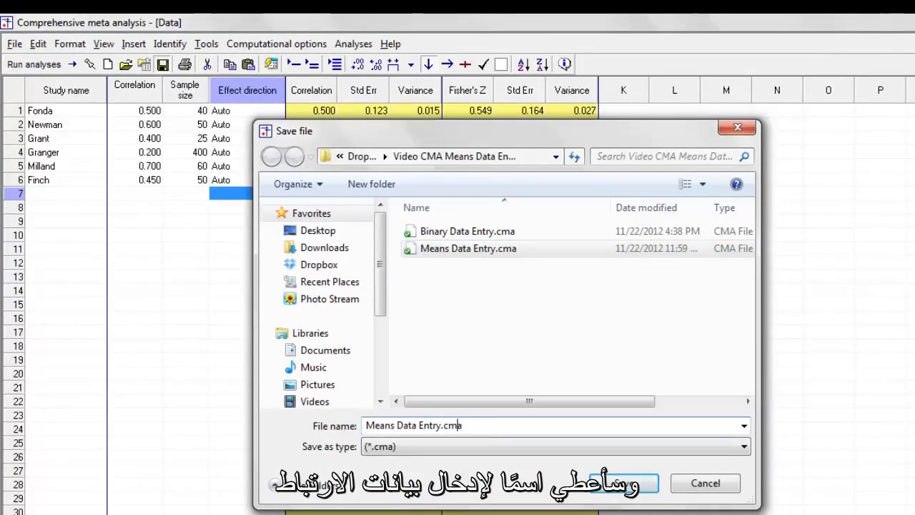
key("ctrl+Left")
key("ctrl+Left")
key("ctrl+Left")
key("BackSpace")
key("BackSpace")
key("BackSpace")
key("BackSpace")
key("BackSpace")
key("BackSpace")
type("Corre")
type("lation")
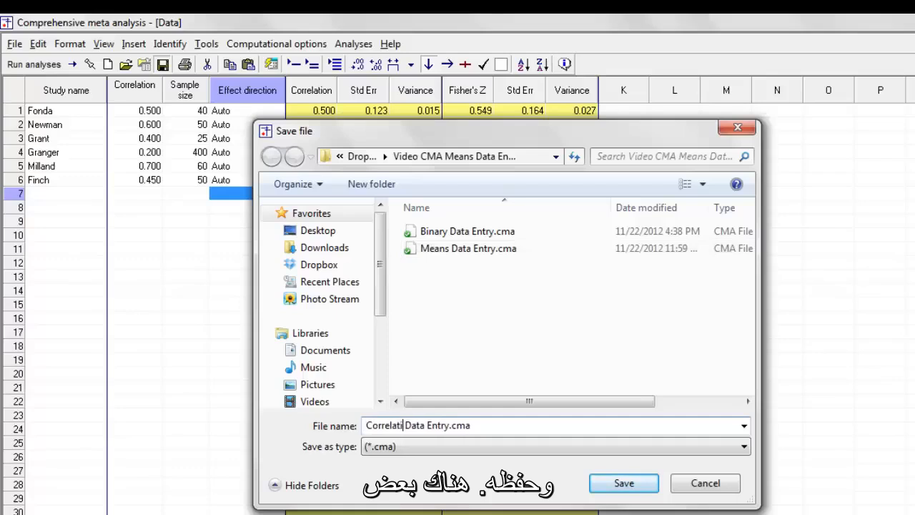
left_click(634, 485)
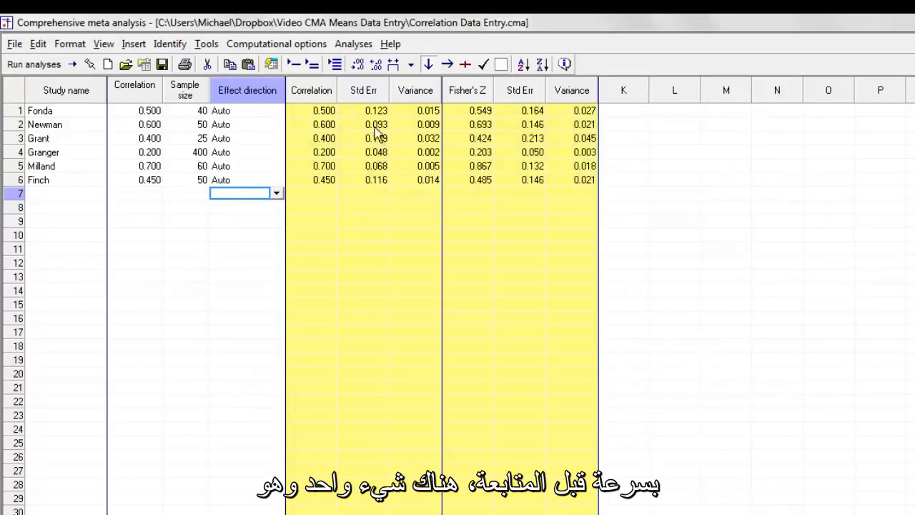
- Customize the computed effect size display to remove Fisher's Z and keep only the Correlation index
right_click(373, 156)
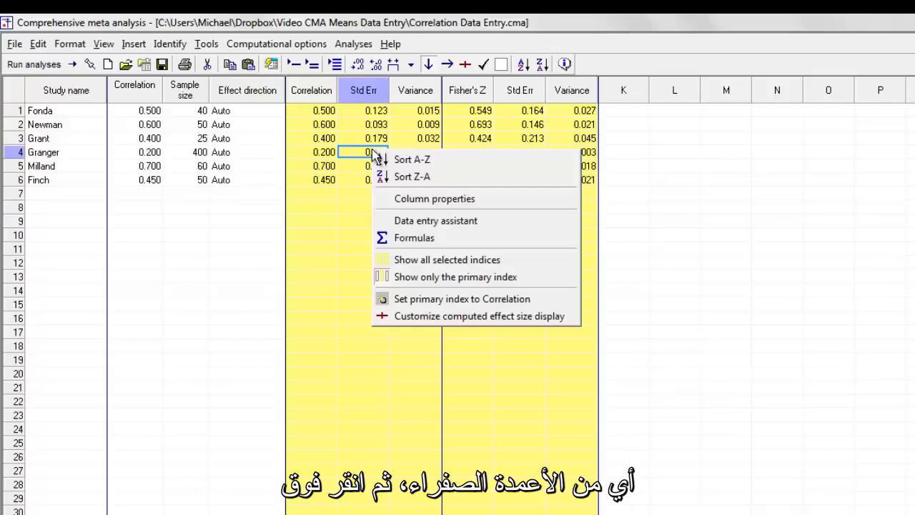
left_click(452, 319)
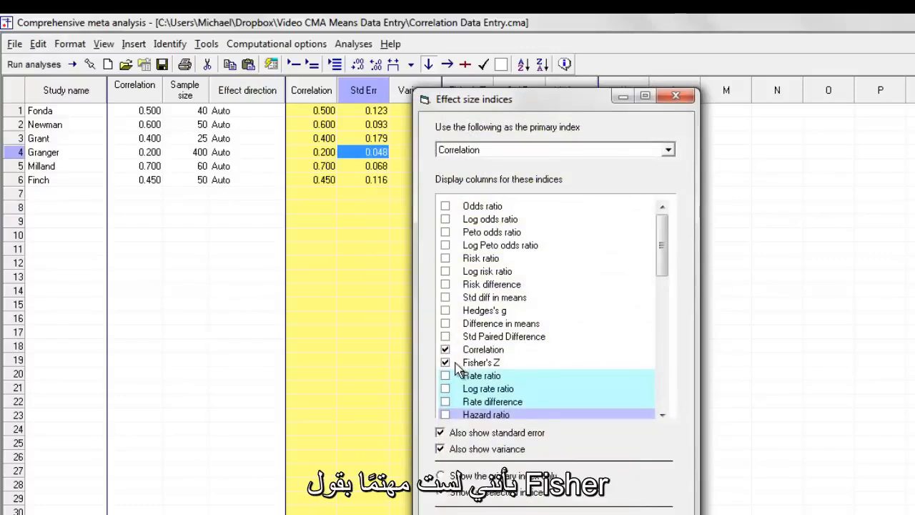
left_click(445, 362)
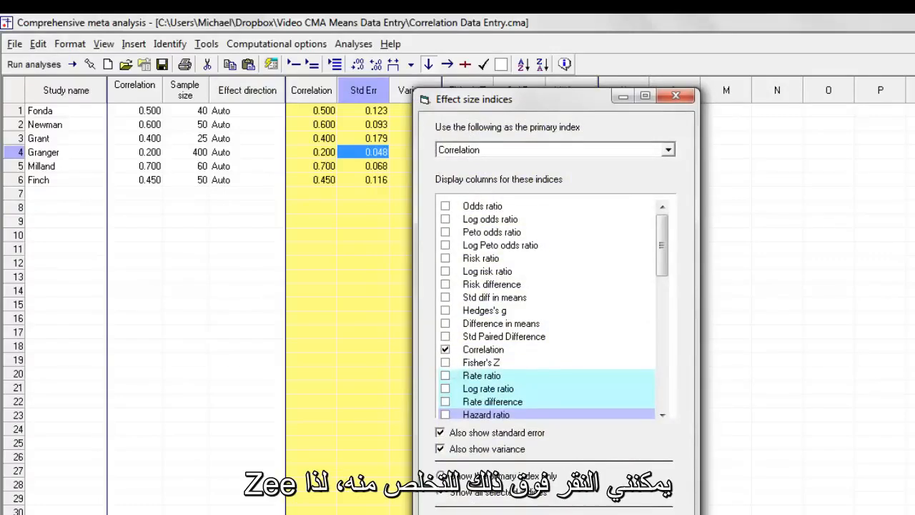
key("Return")
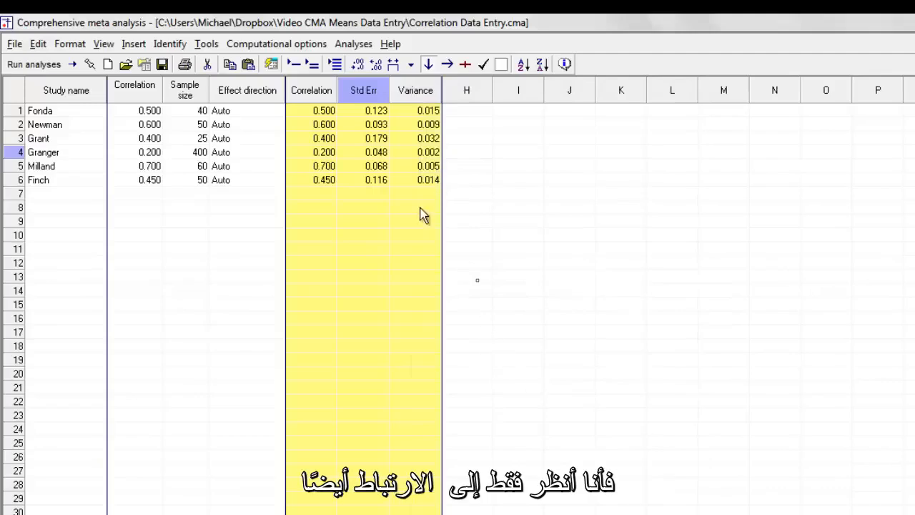
- Hide the variance column in the computed effect size display, leaving the standard error shown
right_click(371, 172)
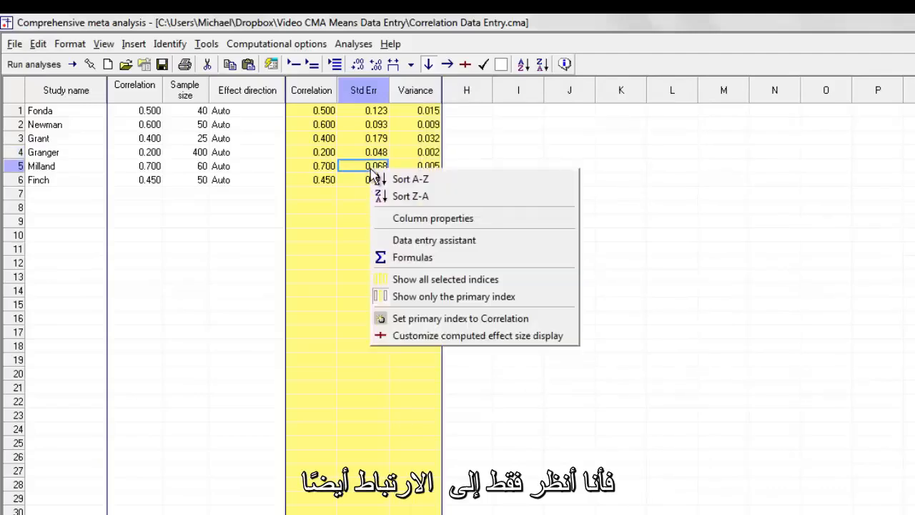
left_click(423, 336)
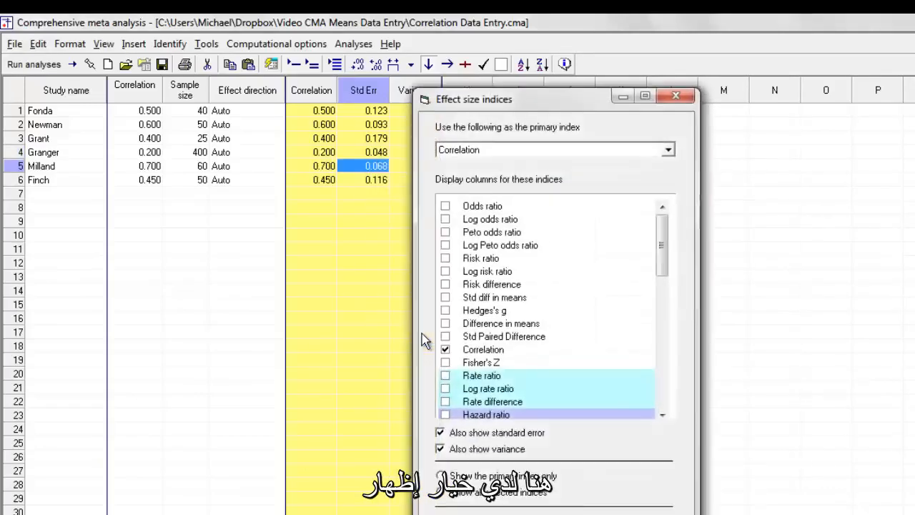
left_click(444, 448)
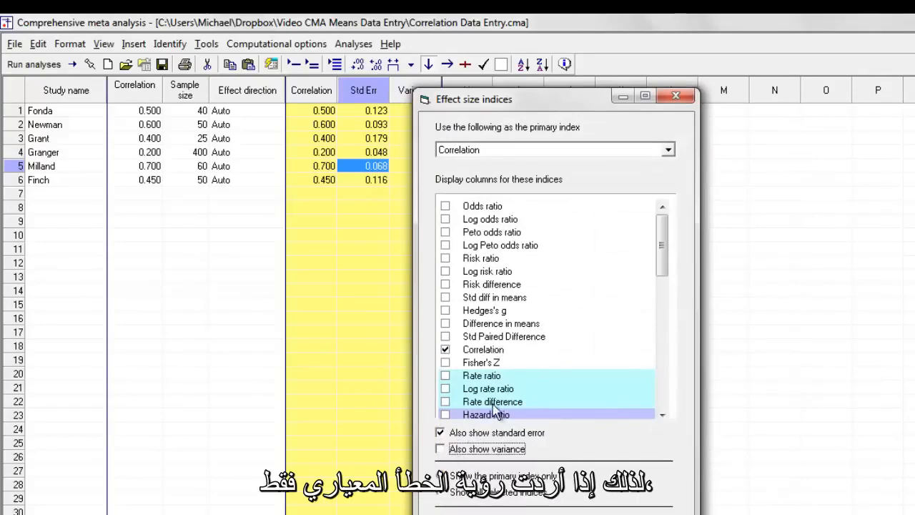
left_click(592, 514)
- Show the variance column again in the computed effect size display
right_click(360, 199)
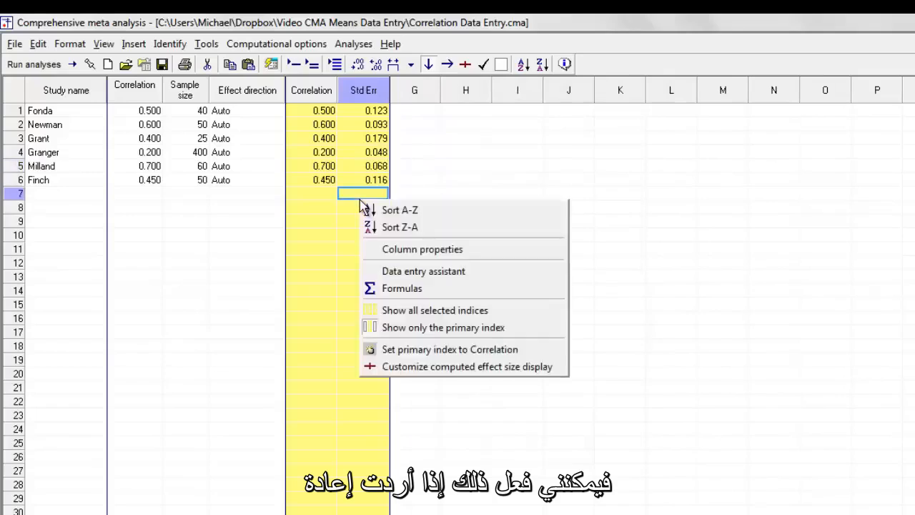
left_click(407, 374)
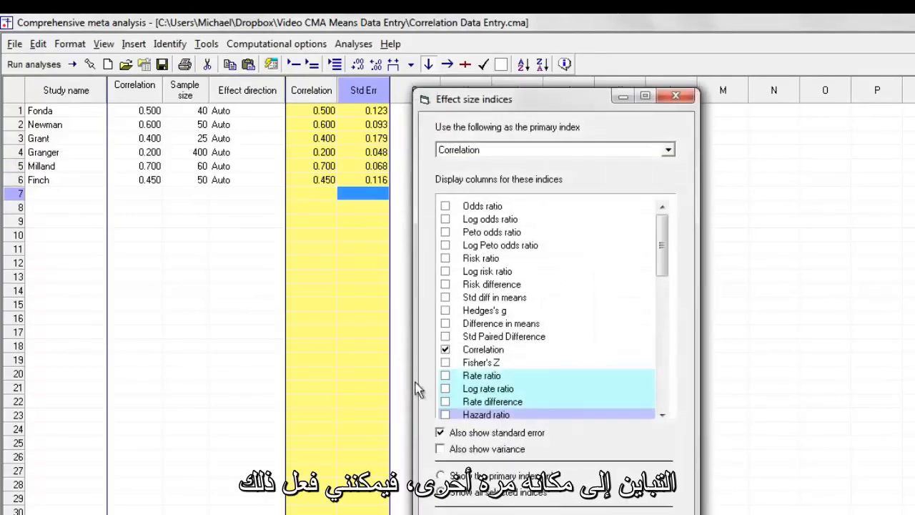
left_click(451, 449)
left_click(592, 513)
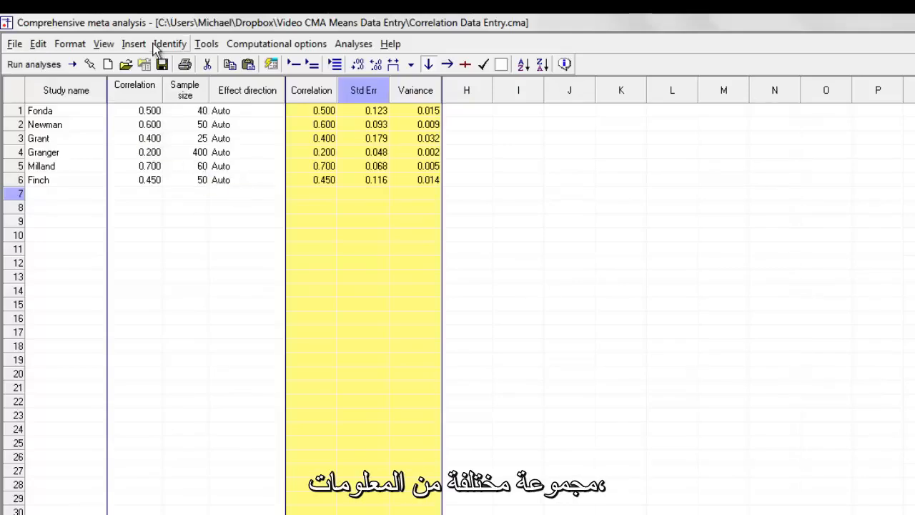
- Insert an additional set of effect size data columns in the format p-value and sample size for correlation
left_click(129, 46)
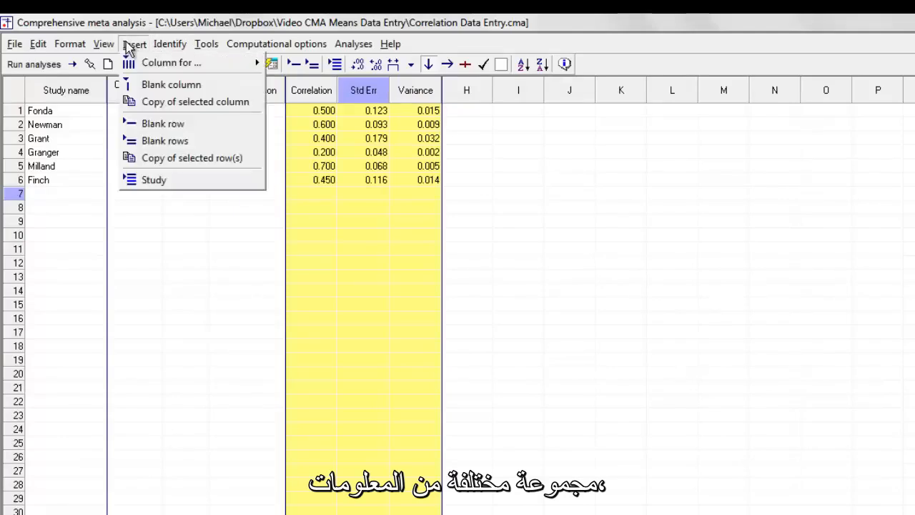
mouse_move(172, 63)
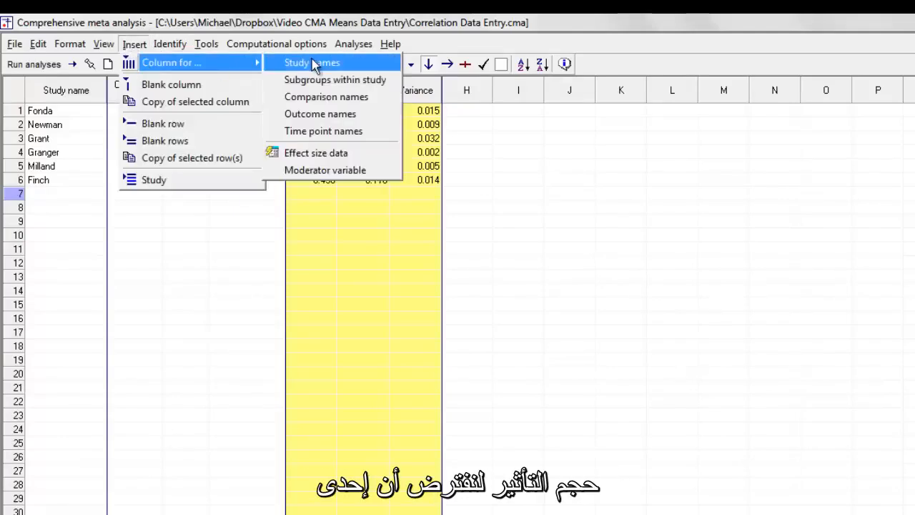
left_click(329, 157)
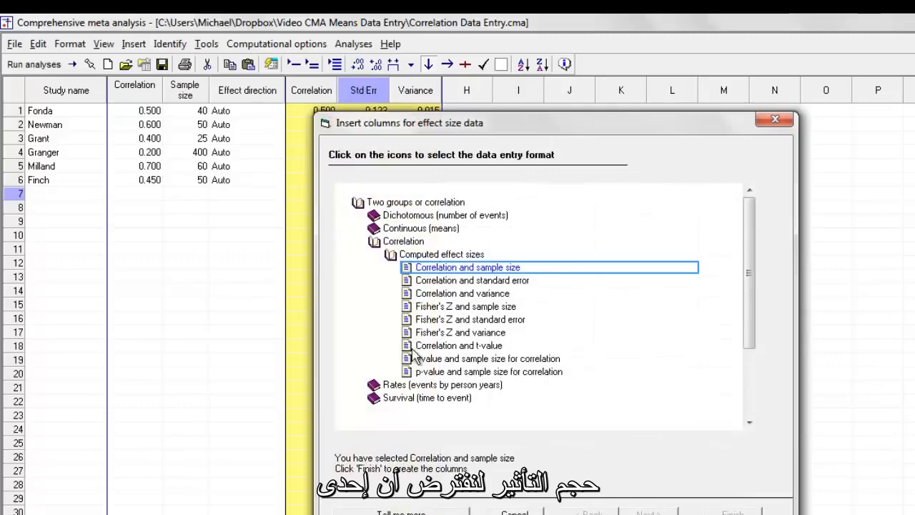
left_click(463, 373)
left_click(731, 511)
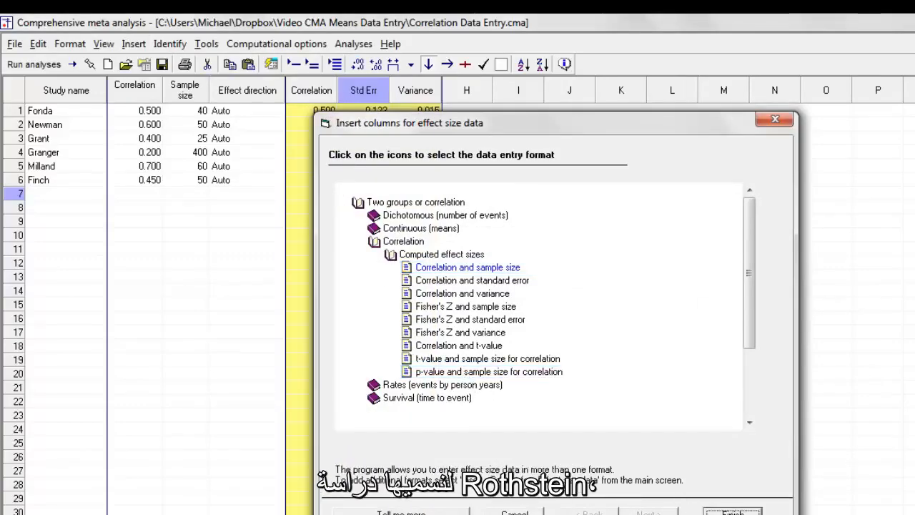
- Add the study Rothstein in row 7 with a p-value of 0.04 and 2 tails
left_click(67, 197)
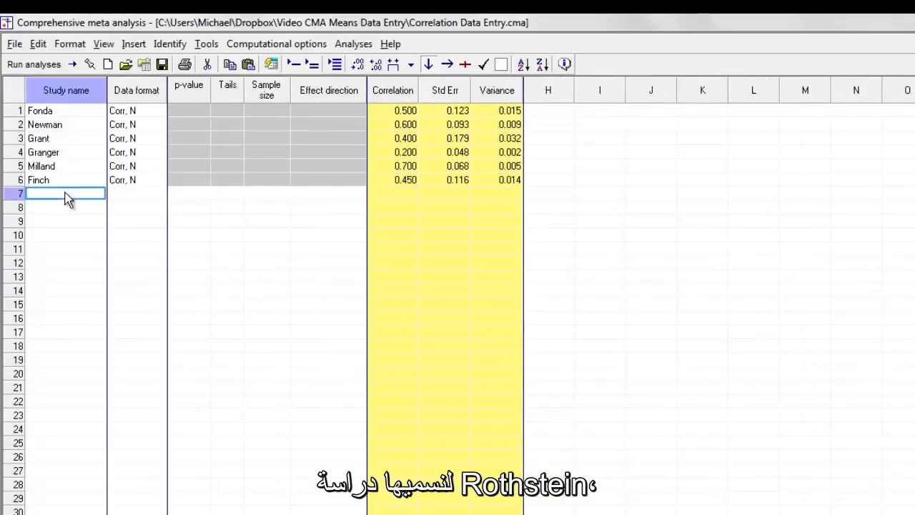
type("Rothstei")
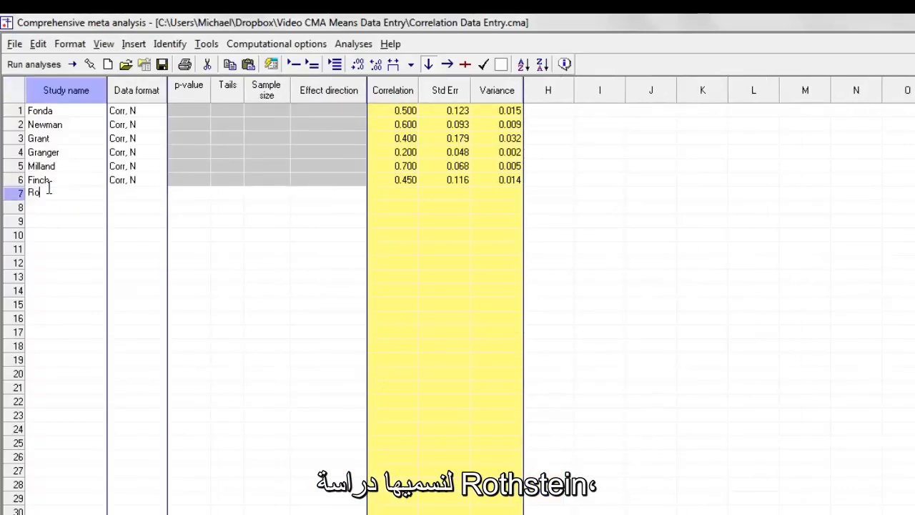
type("n")
key("Tab")
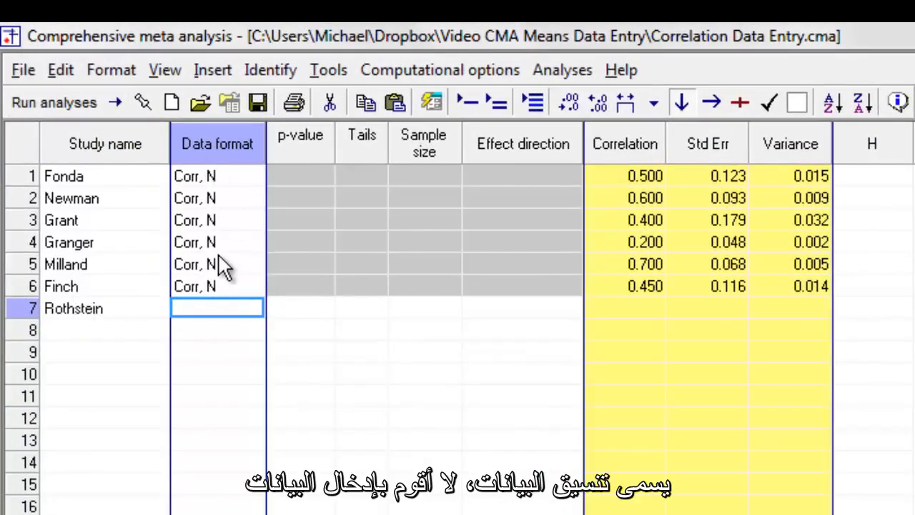
left_click(287, 312)
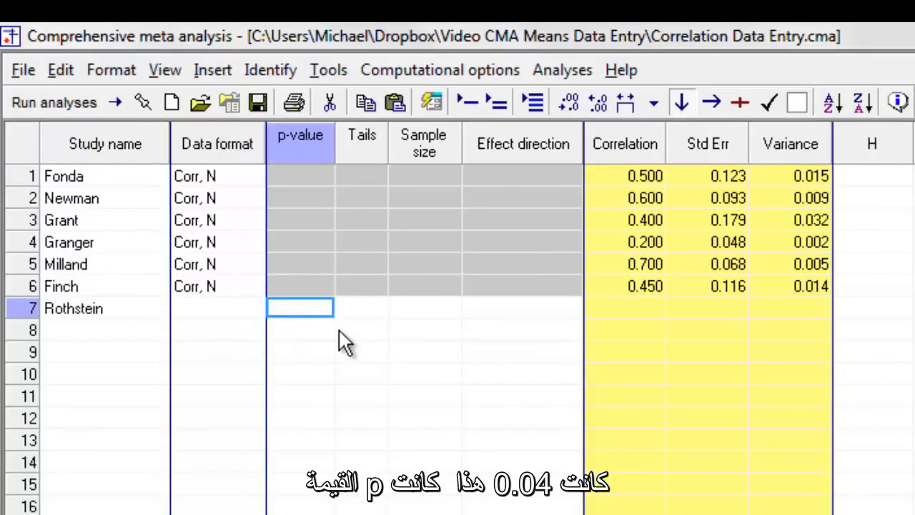
type("0.0")
type("4")
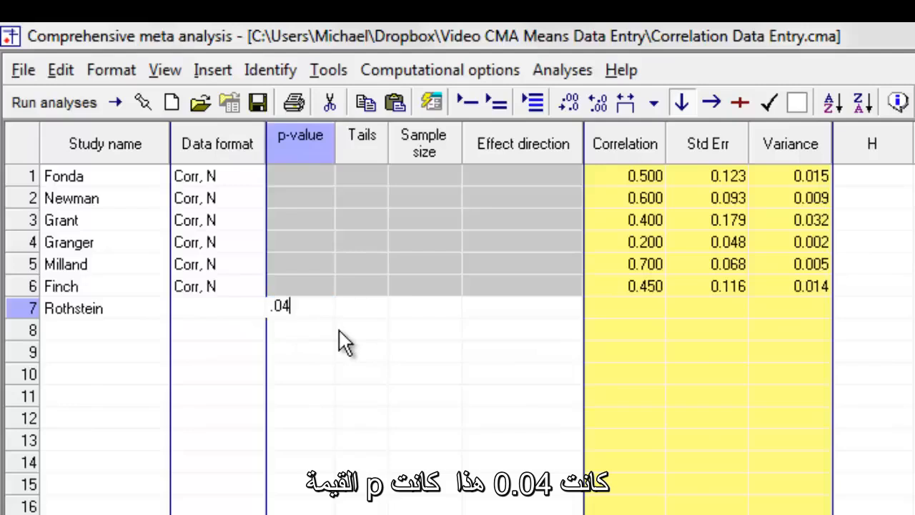
key("Tab")
type("2")
key("Tab")
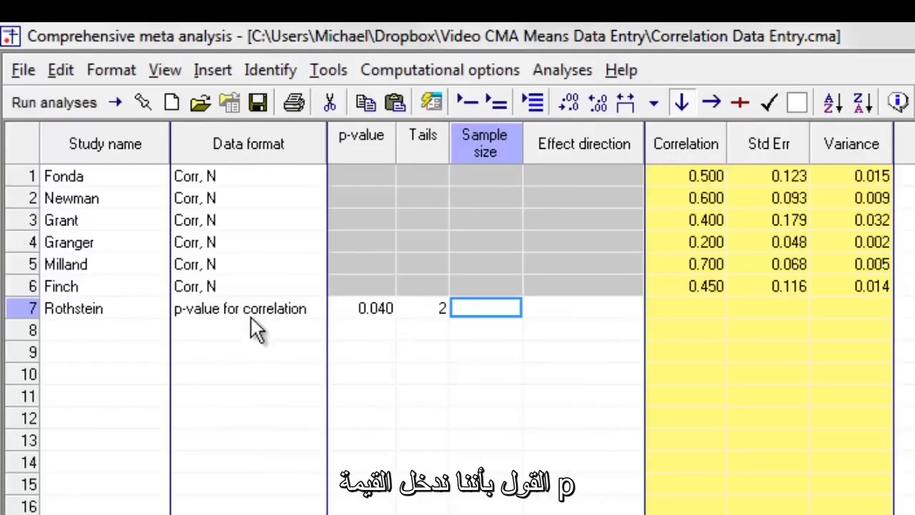
- Give the Rothstein study a sample size of 100 and the effect direction Positive
type("100")
key("Tab")
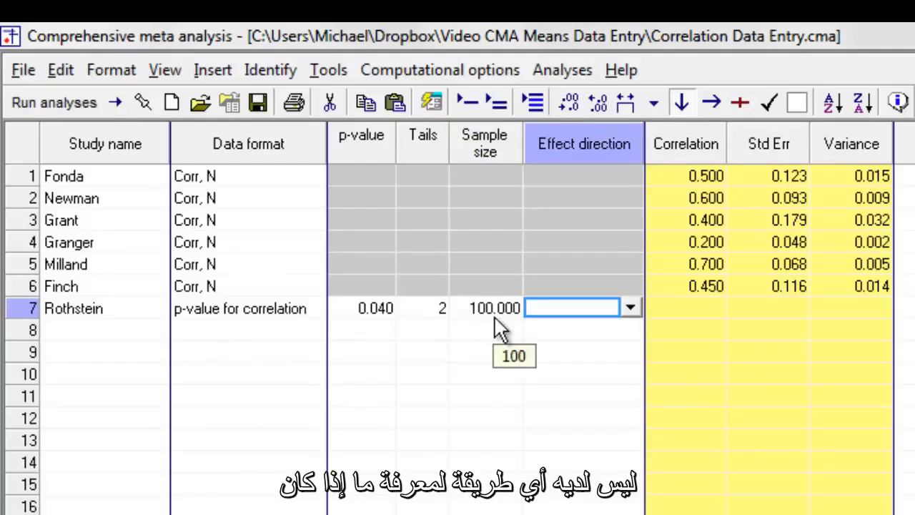
left_click(629, 308)
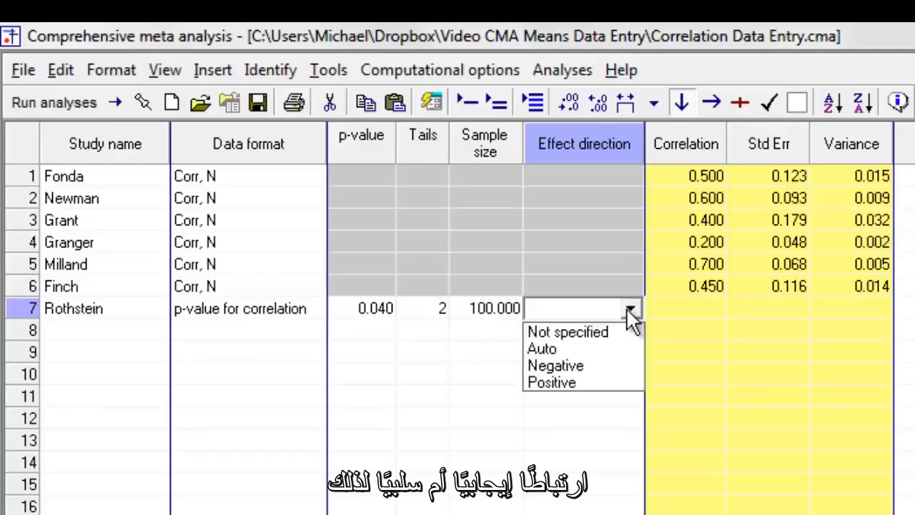
left_click(590, 384)
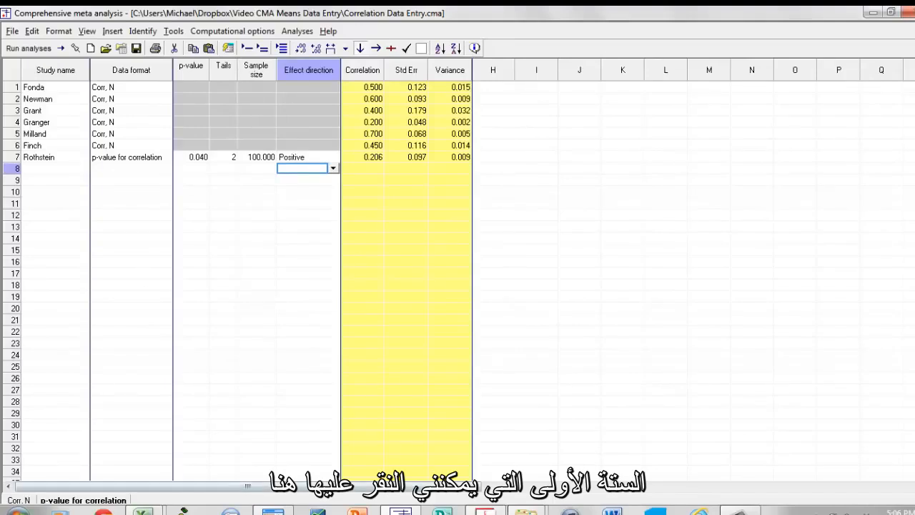
- Display the correlation and sample size data of the first six studies, and switch back to the Rothstein study's p-value data
left_click(19, 500)
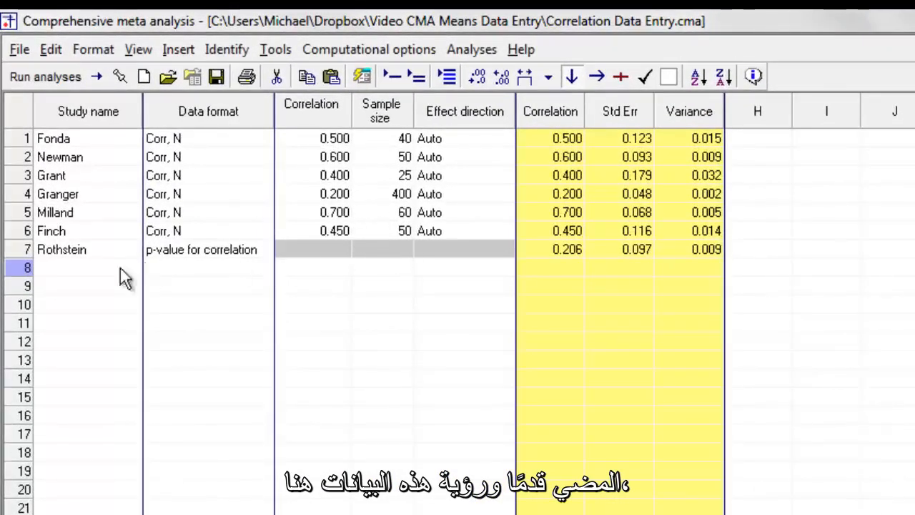
left_click(76, 254)
left_click(290, 249)
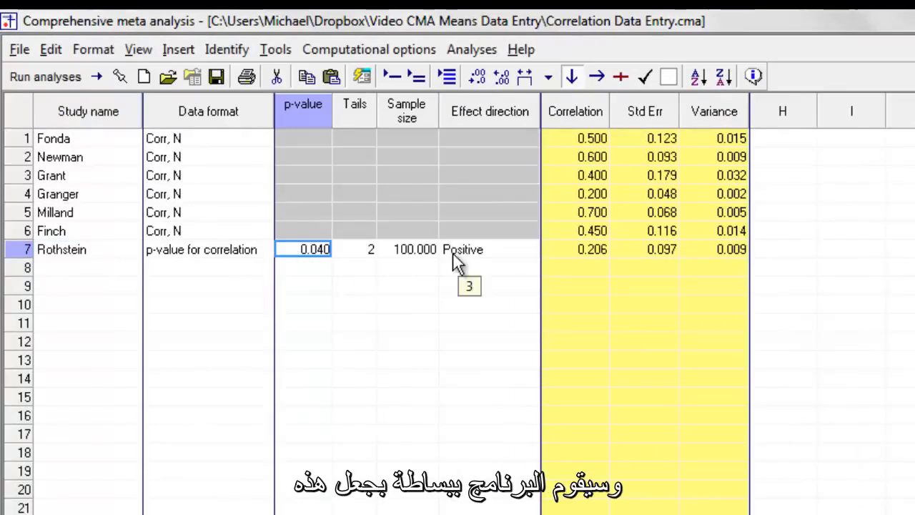
- Show all data entry formats side by side, and return to displaying only the current data entry format
right_click(451, 333)
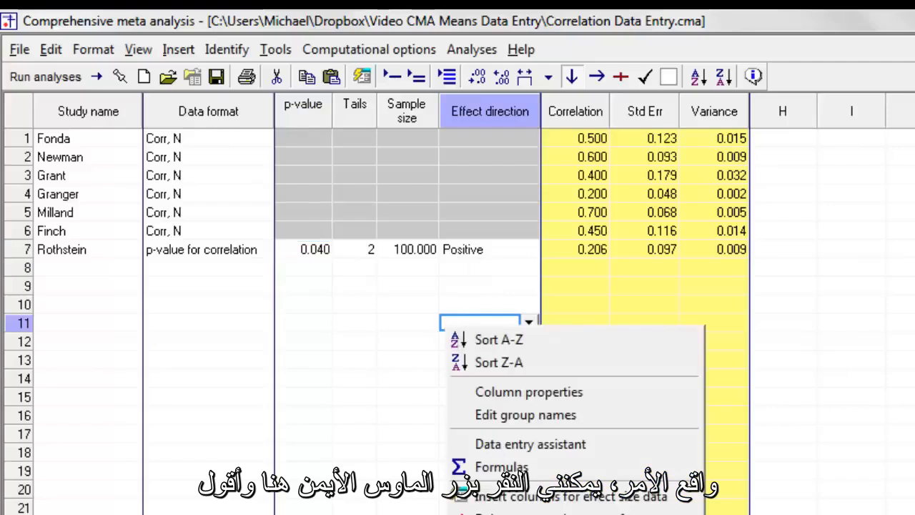
left_click(532, 513)
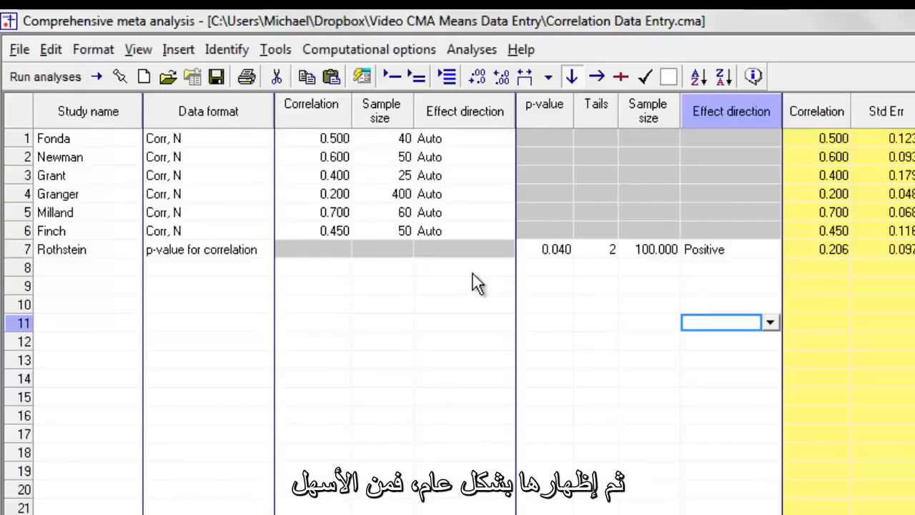
right_click(387, 286)
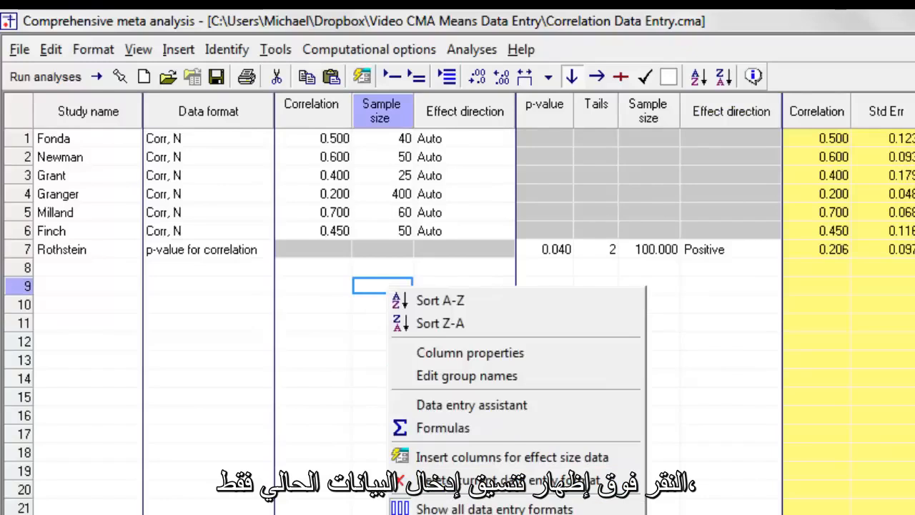
left_click(494, 480)
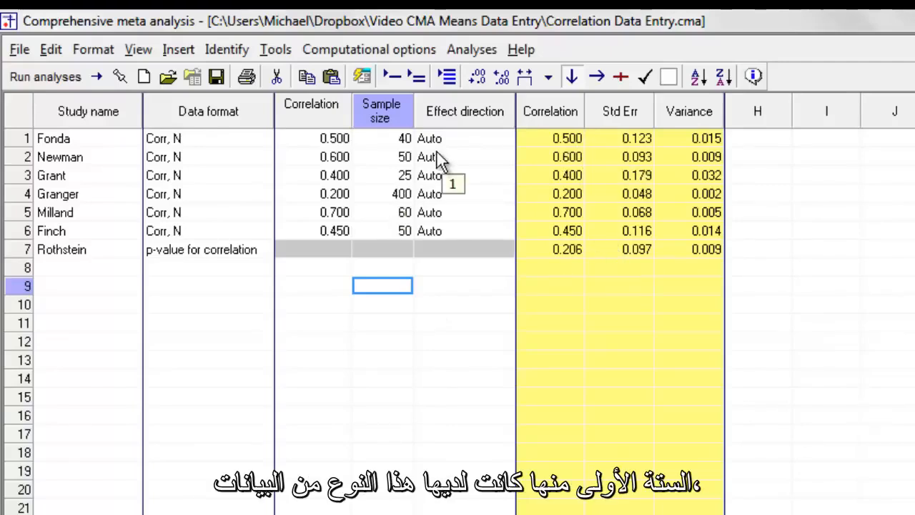
- Run the analysis on all the studies across both data formats and return to the data entry sheet
left_click(439, 251)
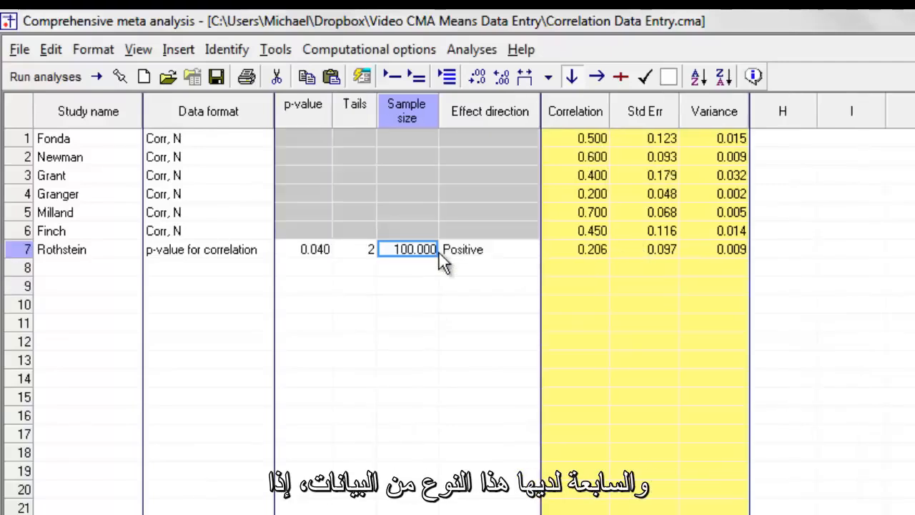
left_click(426, 200)
left_click(64, 76)
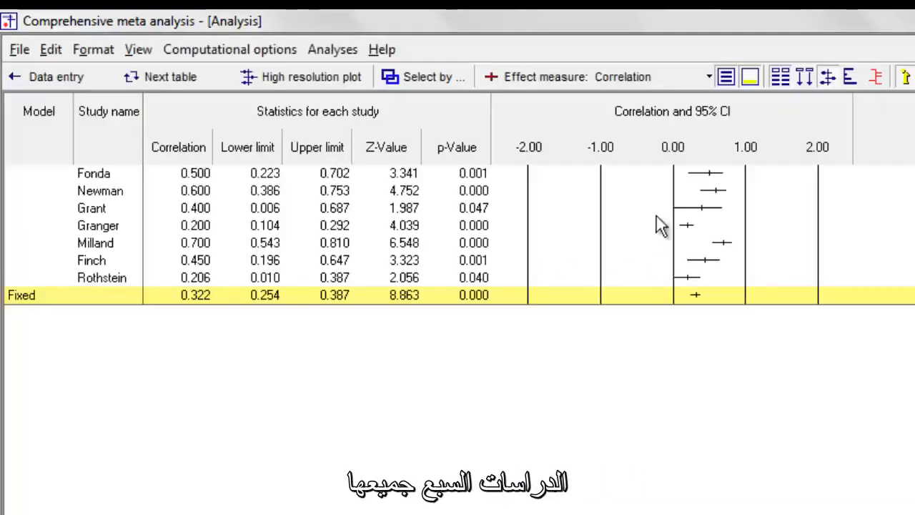
left_click(36, 74)
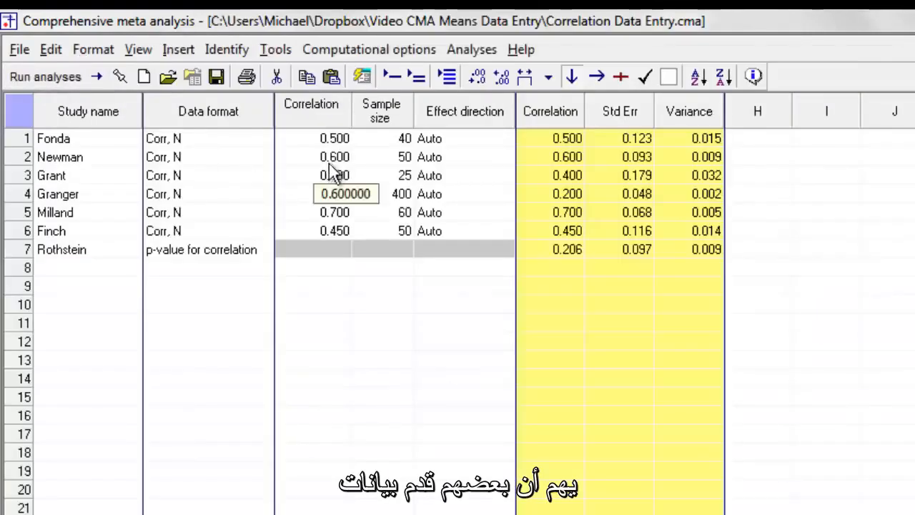
- View the Rothstein study's p-value columns and go back to the correlation format used by the Grant study
left_click(361, 253)
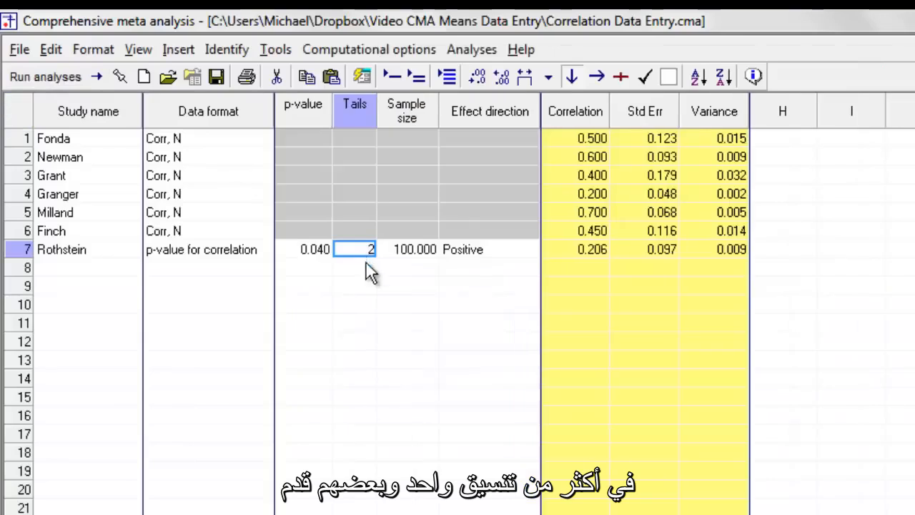
left_click(406, 177)
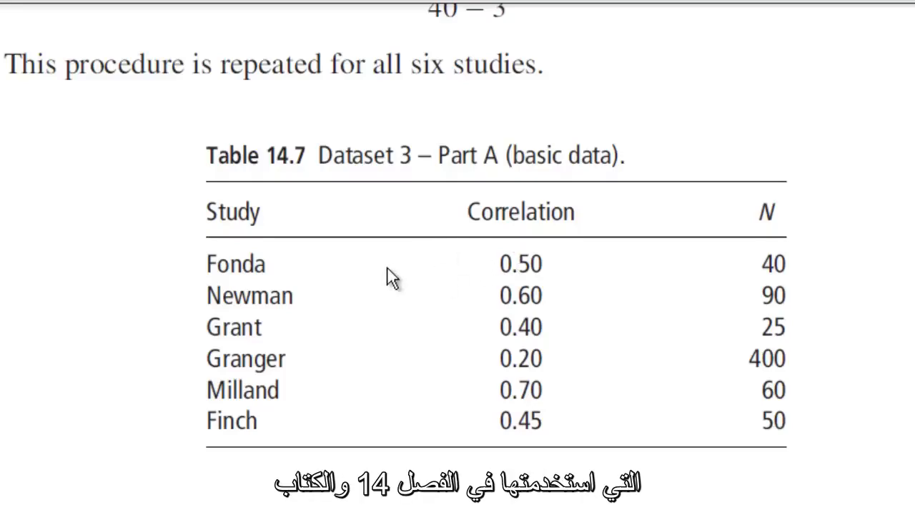
- Examine the Chapter 14 correlation example in the PDF, from Table 14.7 through Table 14.9 to the fixed-effect forest plot
scroll(191, 385, "down", 2)
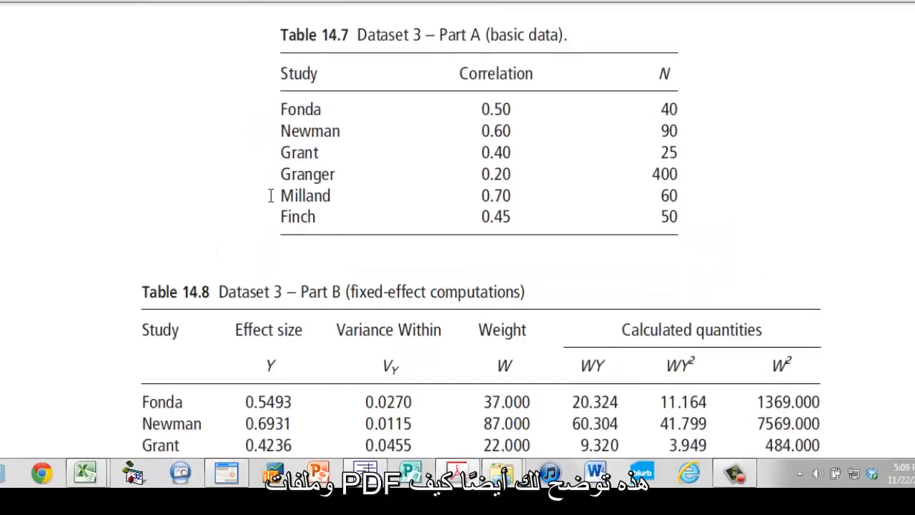
scroll(271, 197, "down", 2)
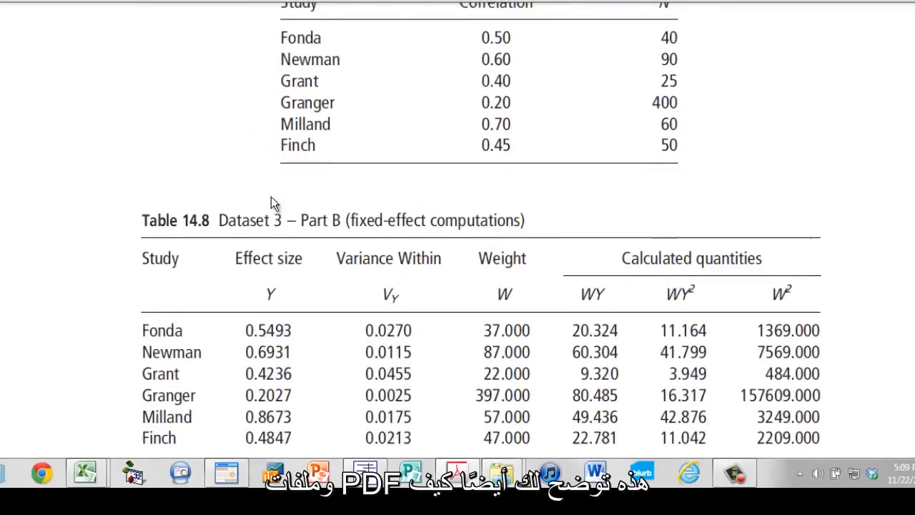
scroll(271, 198, "down", 2)
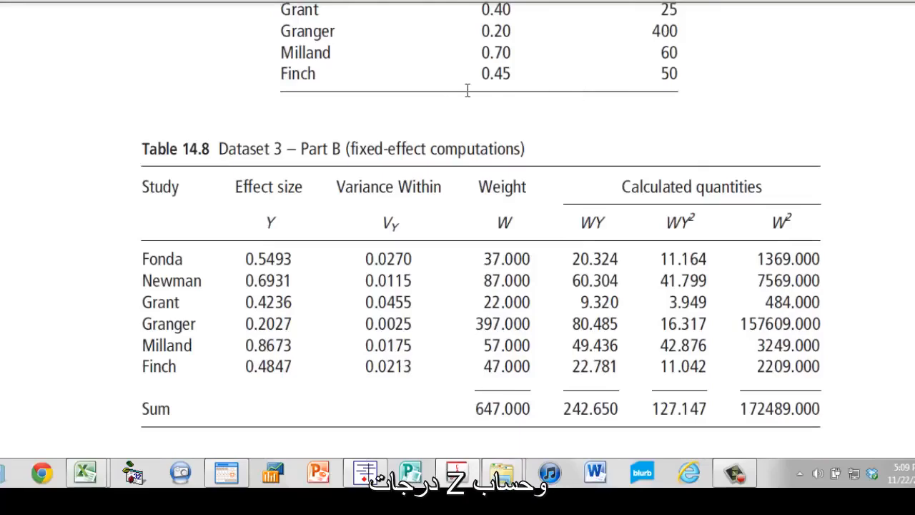
scroll(467, 91, "down", 1)
scroll(468, 90, "down", 12)
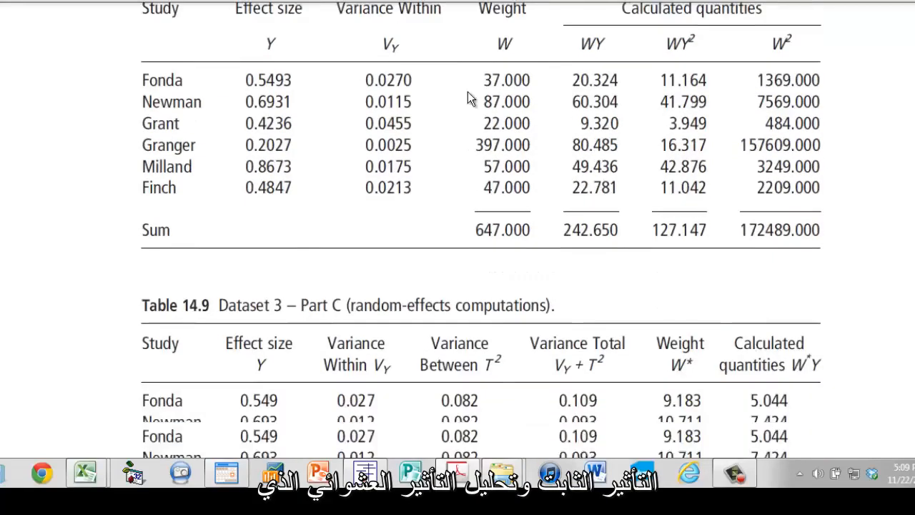
scroll(468, 90, "down", 10)
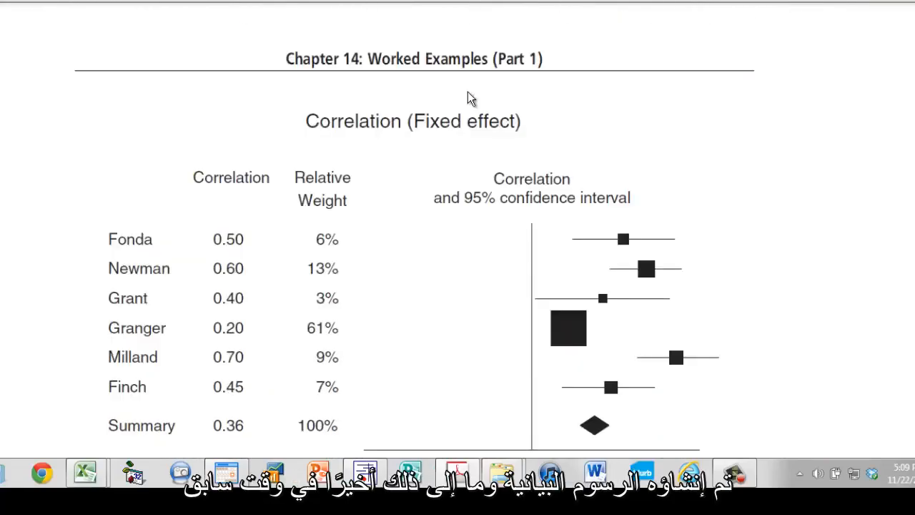
scroll(467, 92, "up", 15)
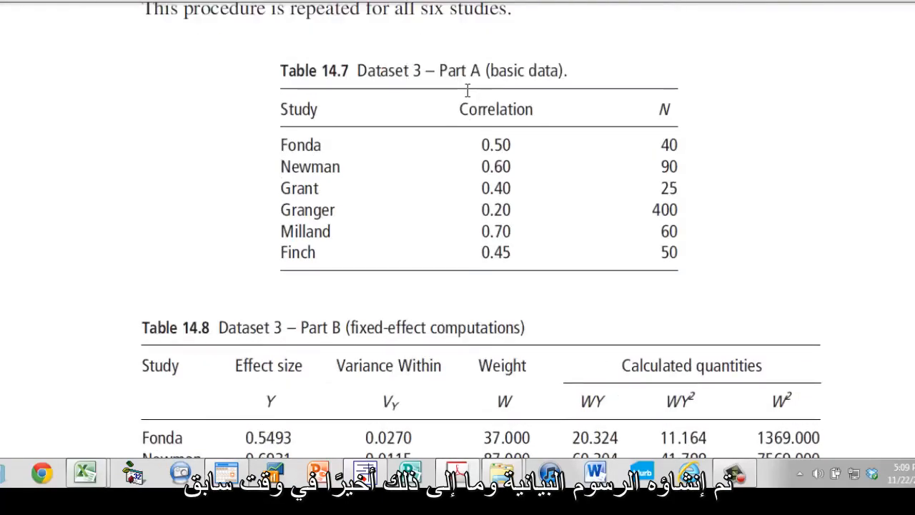
scroll(468, 90, "down", 1)
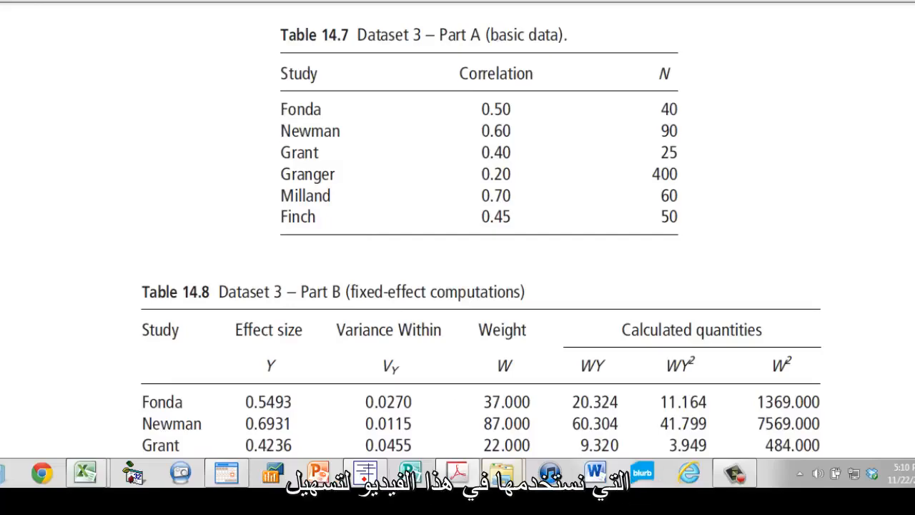
- Switch to the Excel workbook Chapters_14_and_18.xls and examine the Step 1 basic data of Table 14.7
left_click(364, 472)
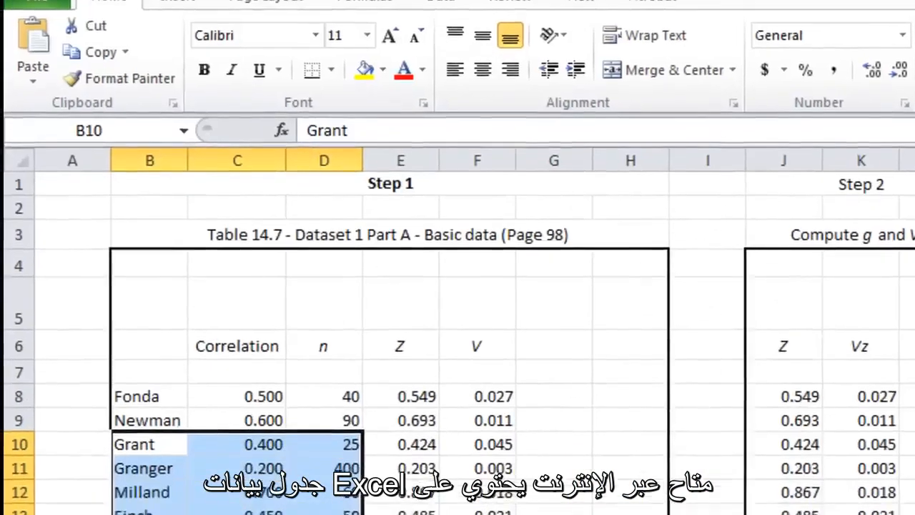
left_click(387, 506)
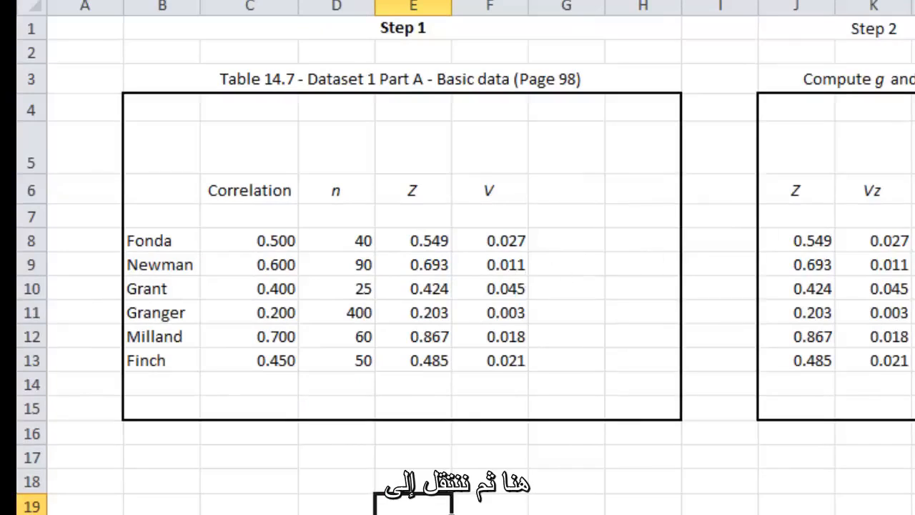
left_click(914, 216)
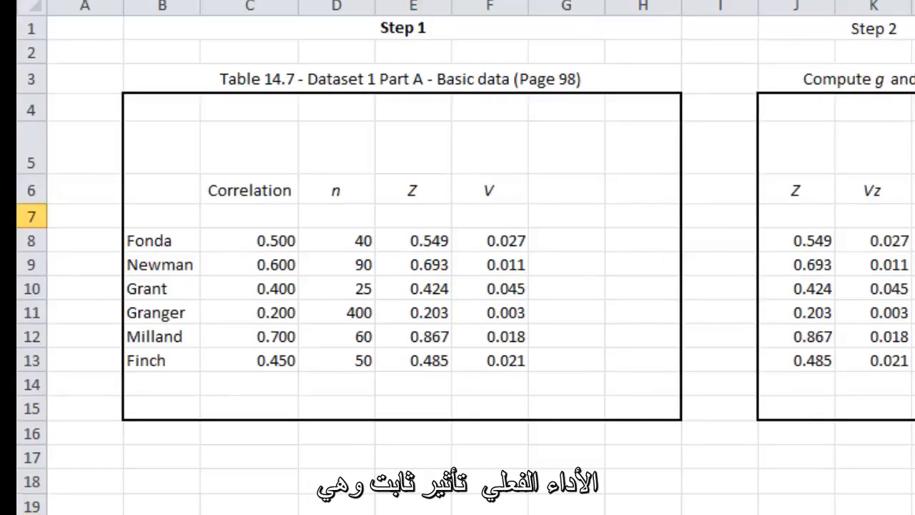